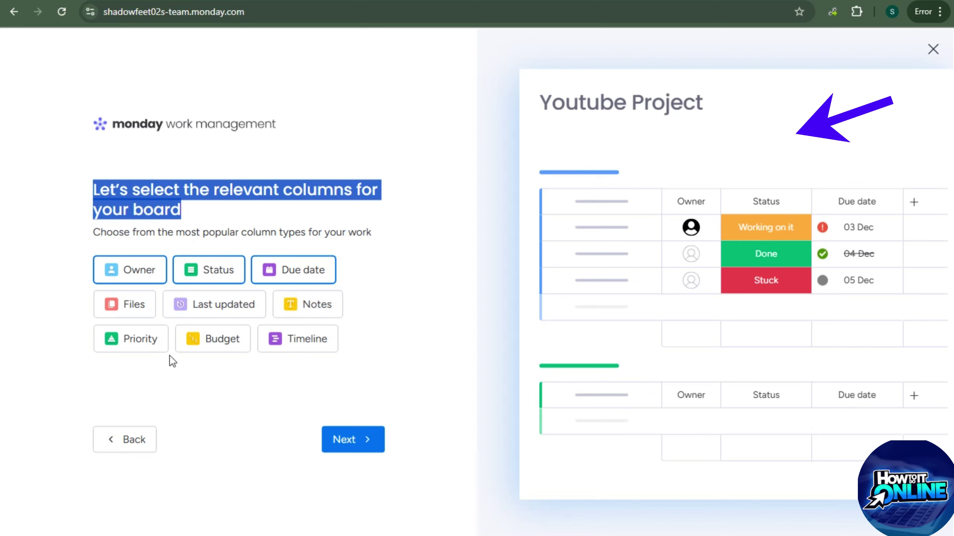
Select the Priority and Budget column chips and go on to the widgets step
left_click(145, 344)
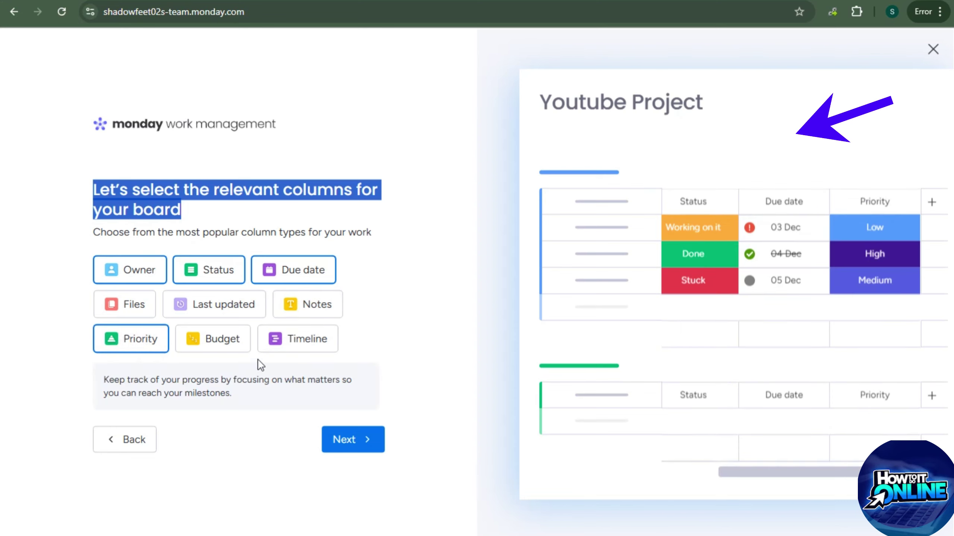
left_click(224, 339)
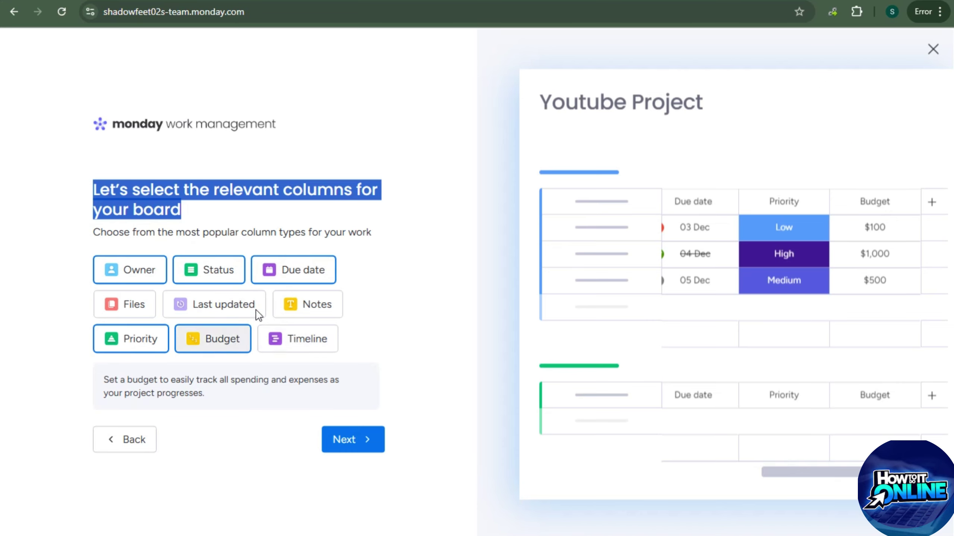
left_click(377, 429)
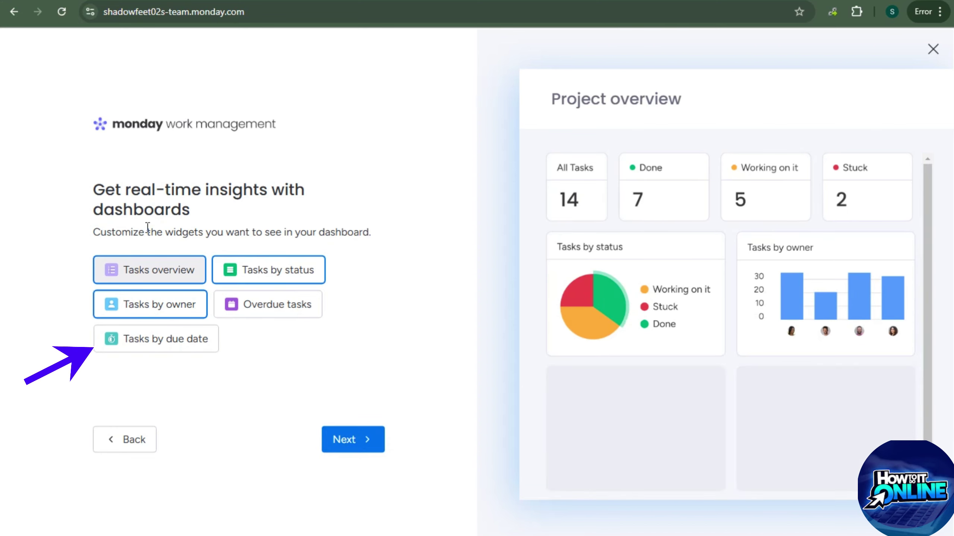
Toggle the Tasks overview, Tasks by status and Tasks by owner widgets off and back on
left_click_drag(94, 236, 409, 241)
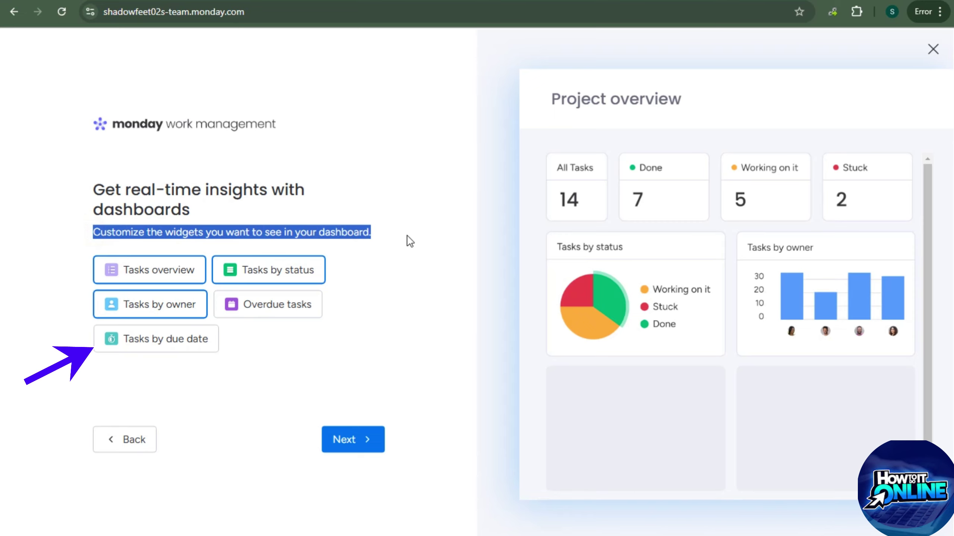
left_click(135, 277)
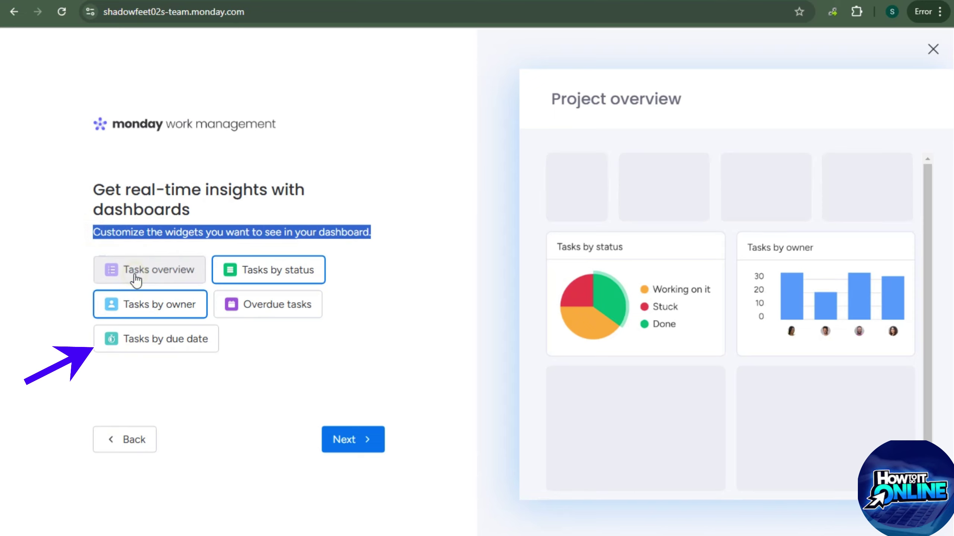
left_click(170, 277)
left_click(269, 286)
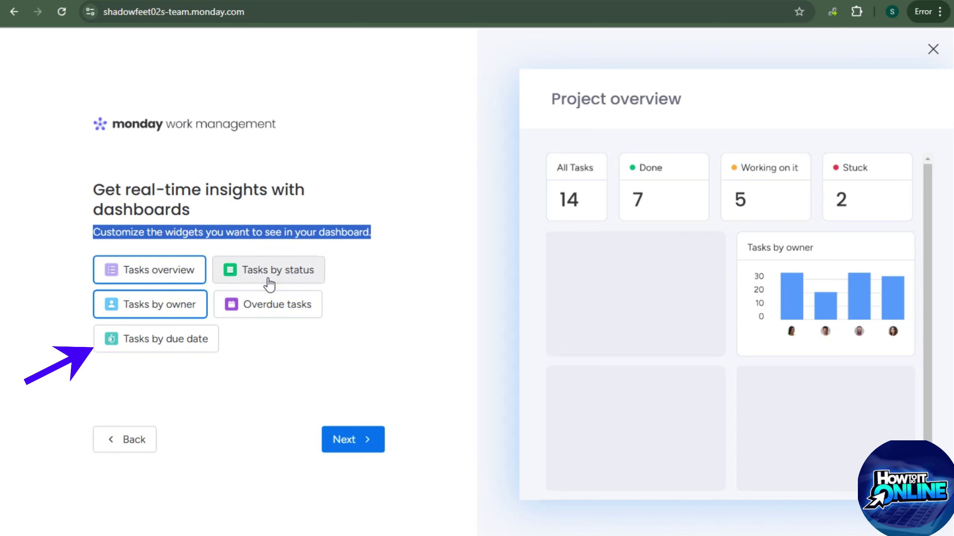
left_click(269, 285)
left_click(170, 305)
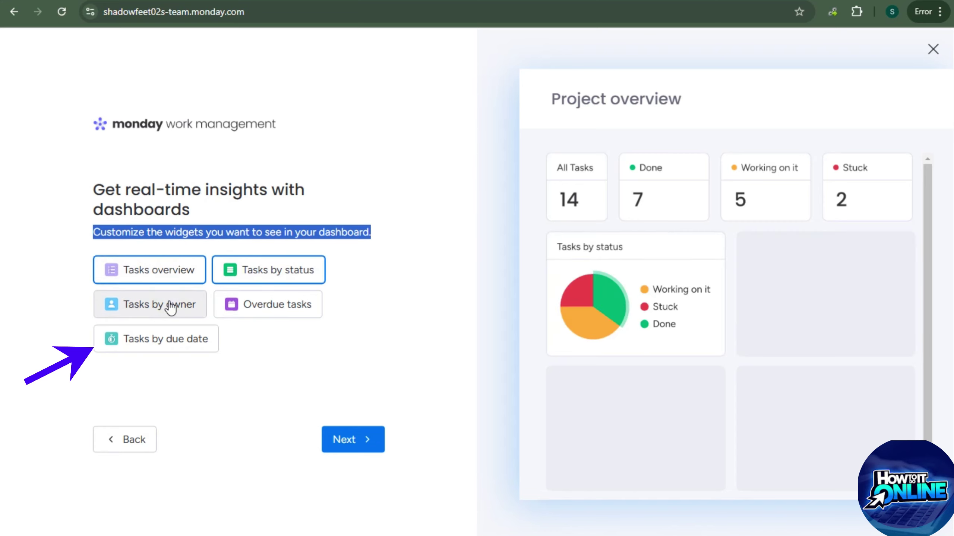
left_click(171, 306)
Add the Overdue tasks and Tasks by due date widgets and continue
left_click(267, 305)
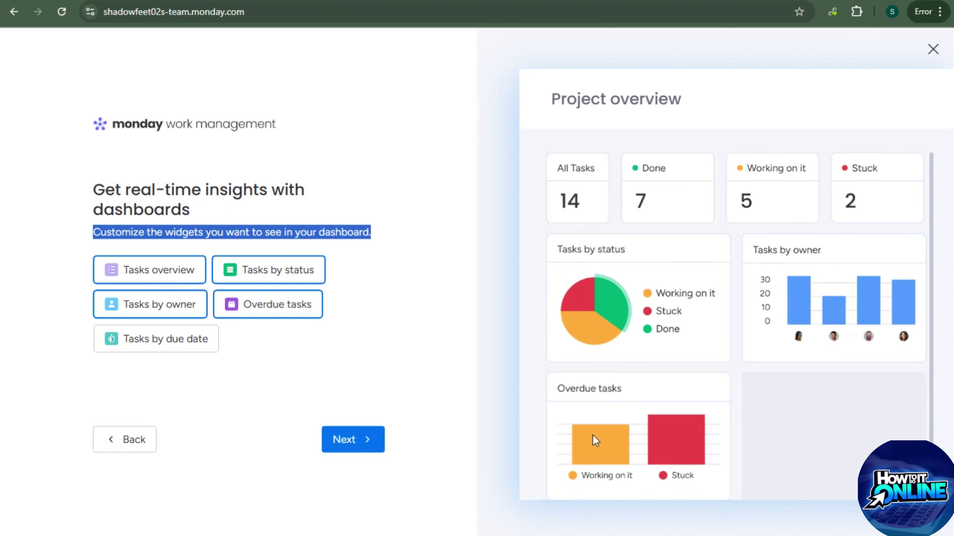
left_click(184, 343)
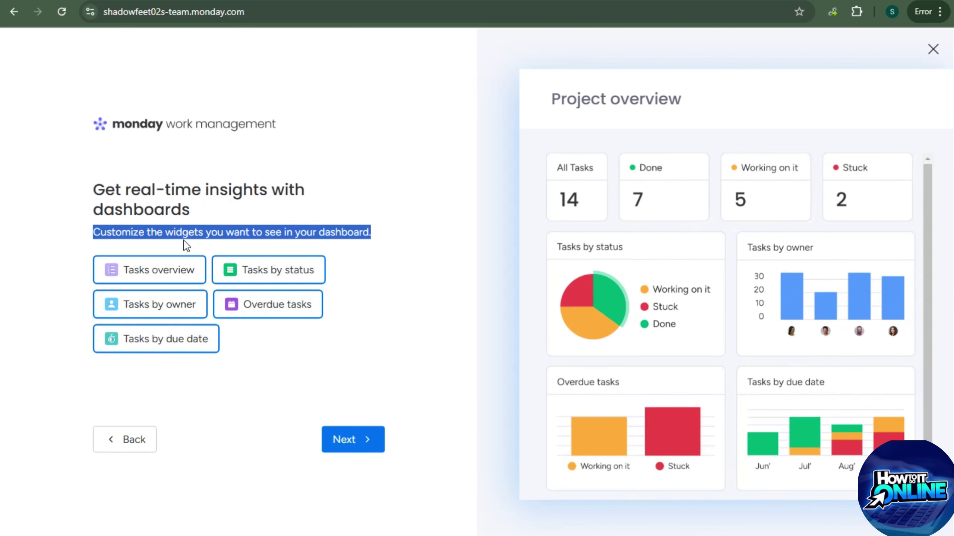
left_click(367, 442)
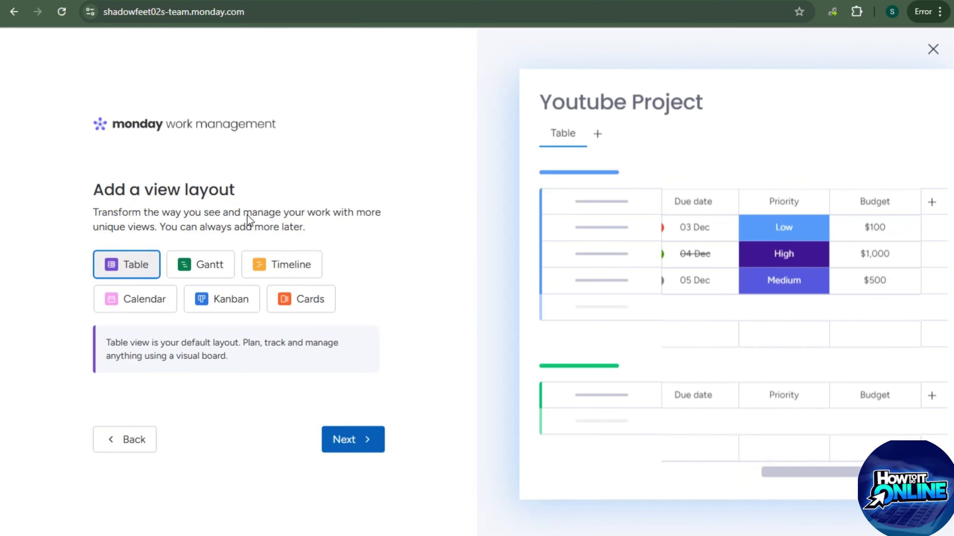
Preview the Gantt, Timeline, Calendar, Kanban and Cards layouts, then keep Table and continue
triple_click(195, 193)
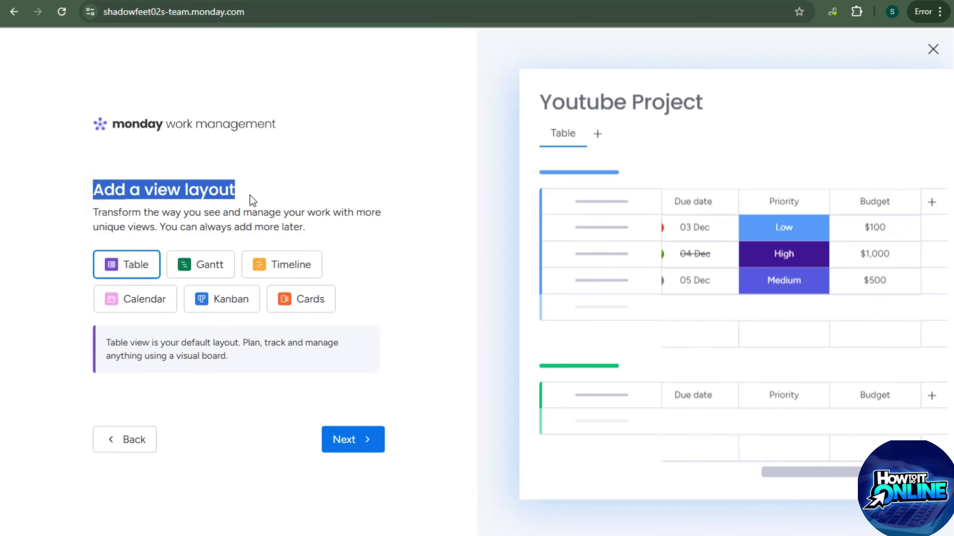
key("alt")
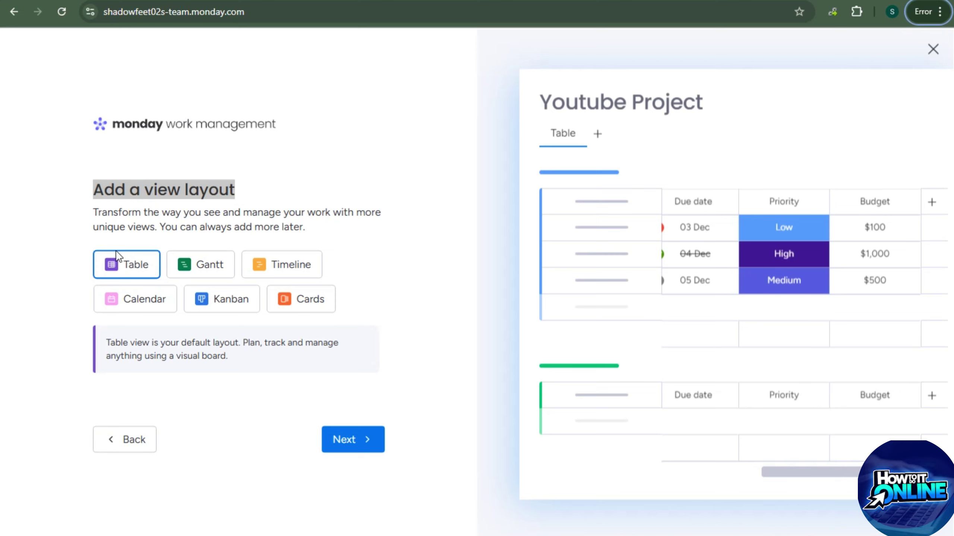
left_click(210, 273)
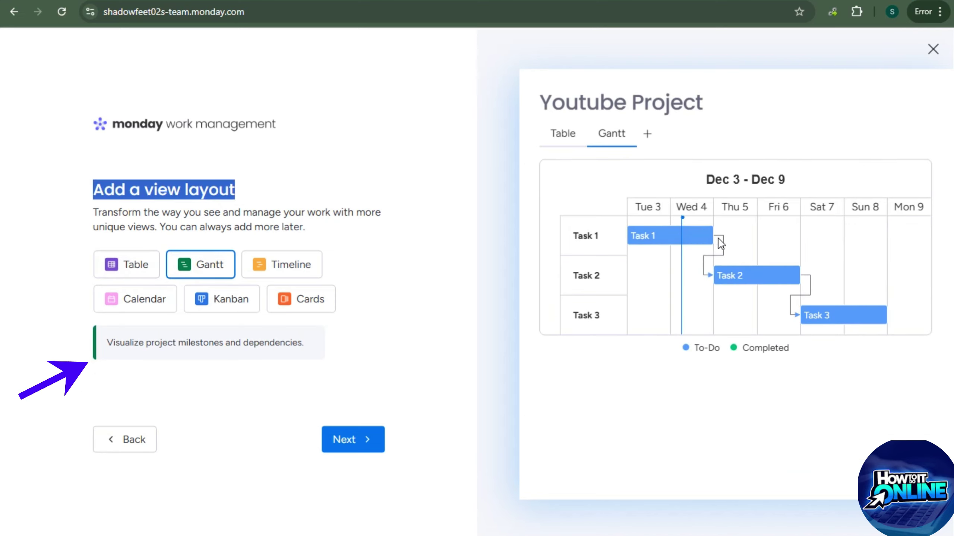
left_click(263, 265)
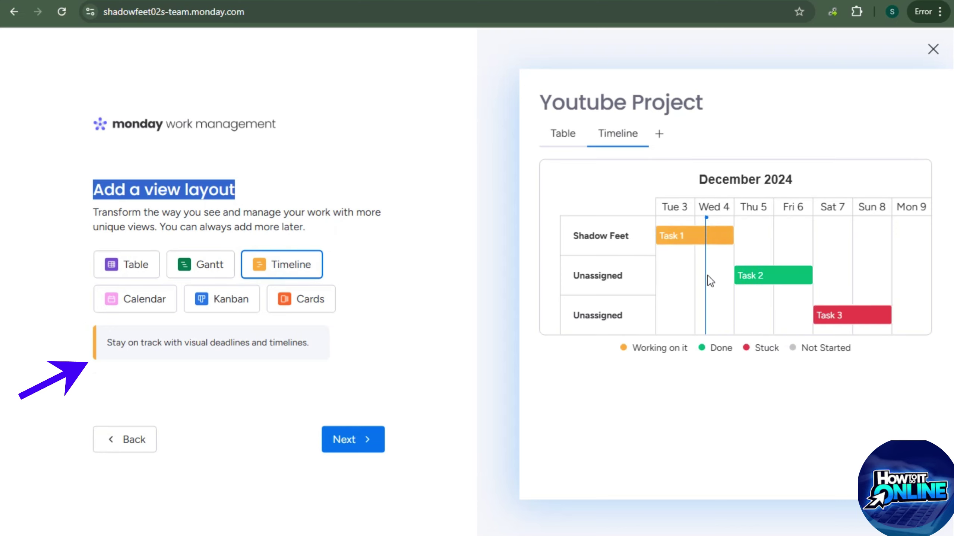
left_click(135, 302)
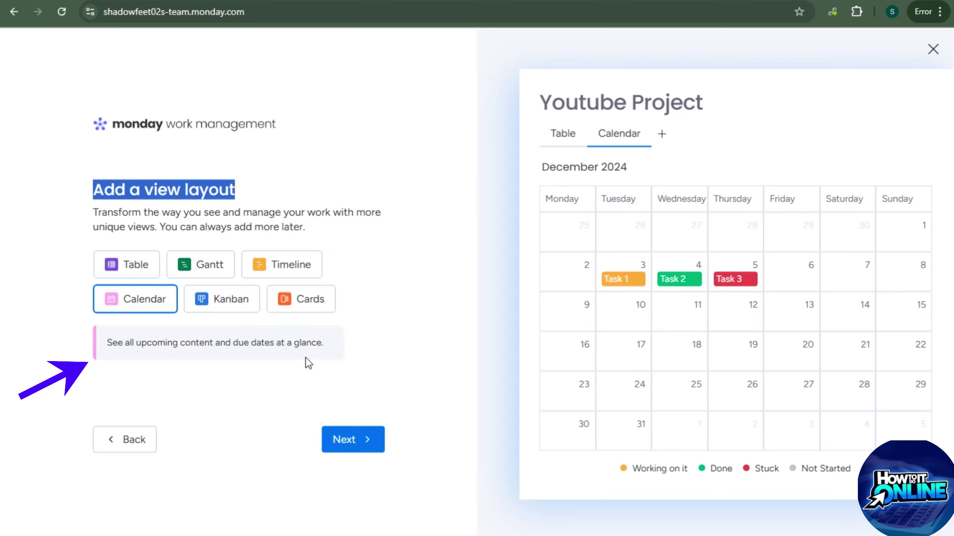
left_click(224, 305)
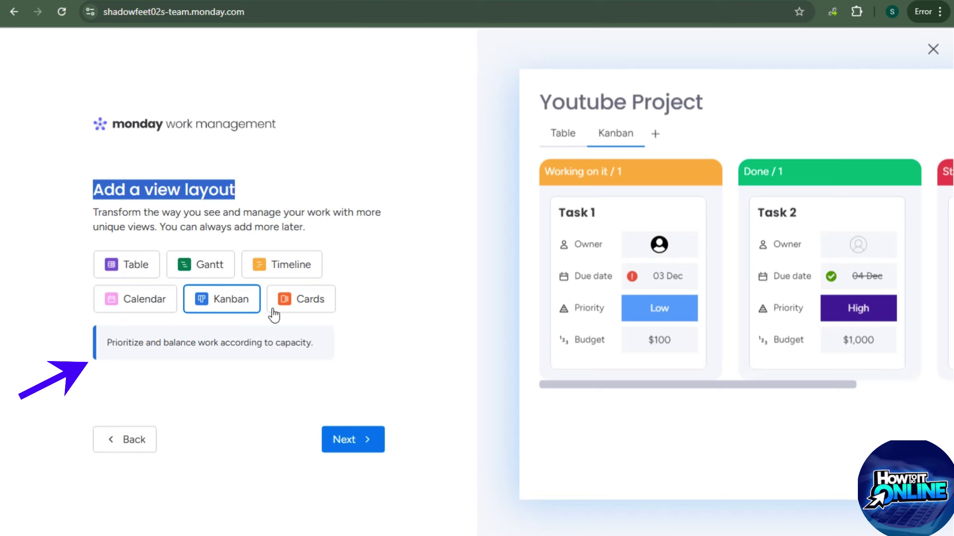
left_click(287, 303)
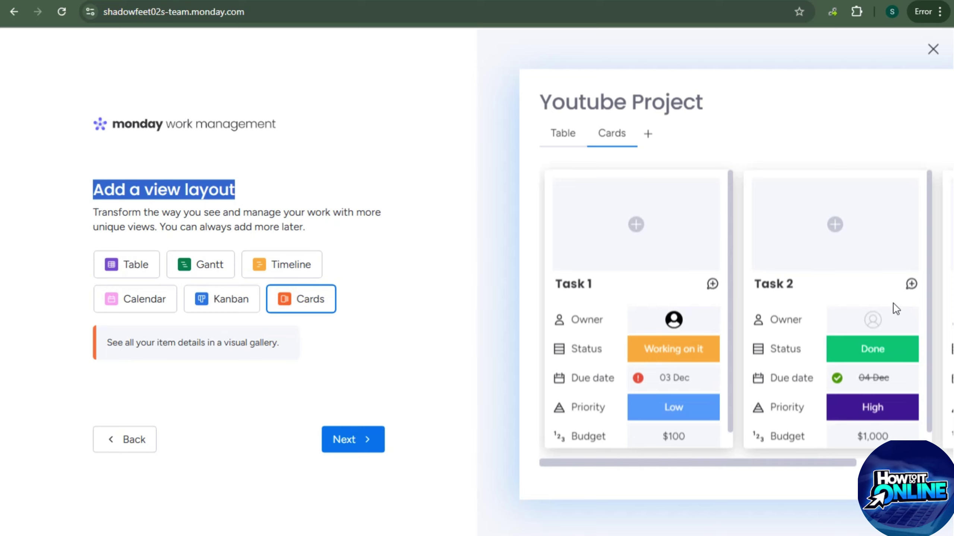
left_click(112, 265)
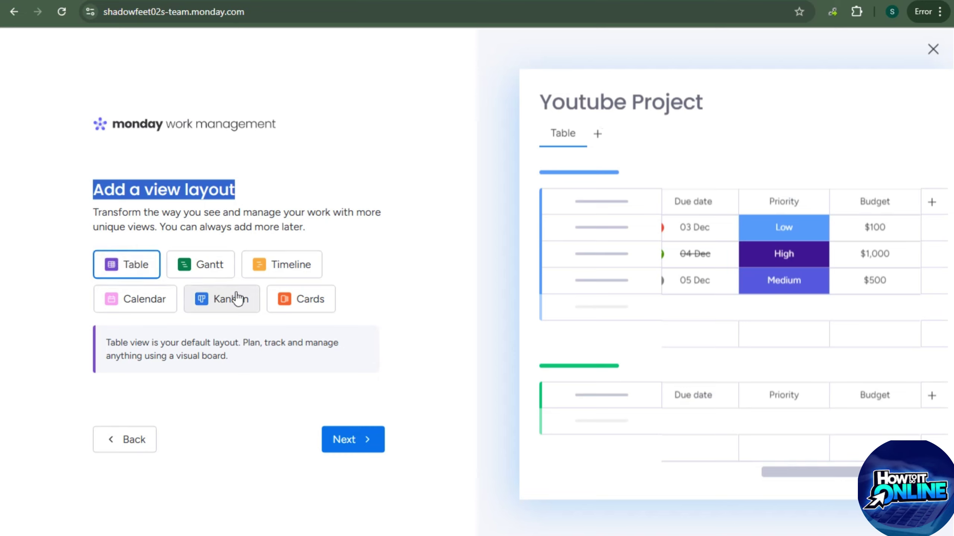
left_click(354, 447)
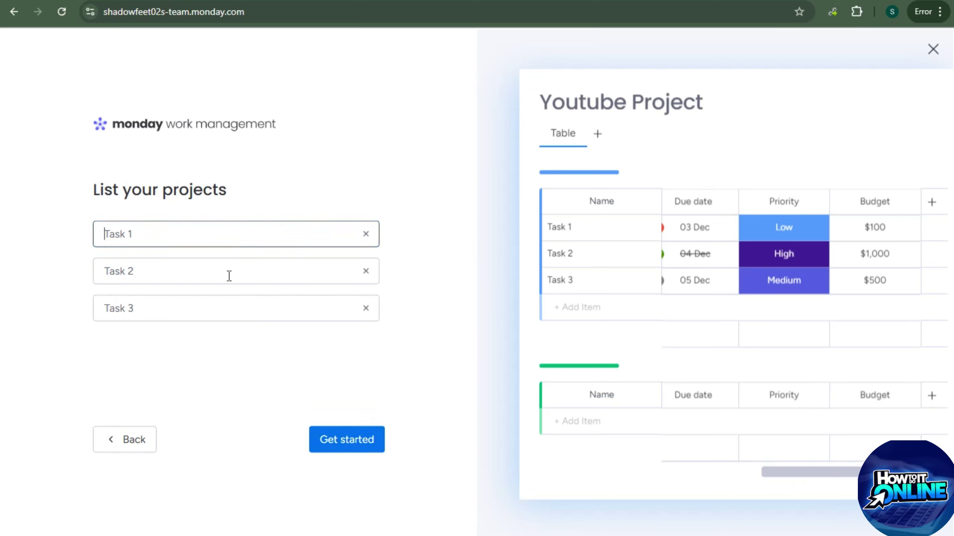
Edit the three project name fields, keeping Task 1, Task 2 and Task 3, and finish setup
left_click(156, 239)
type("To DO")
left_click(133, 271)
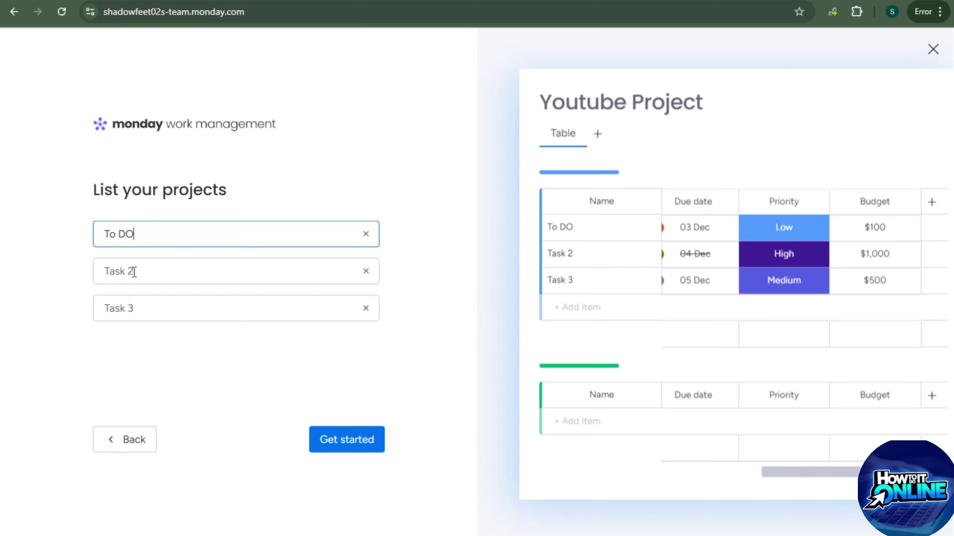
type("In Progress")
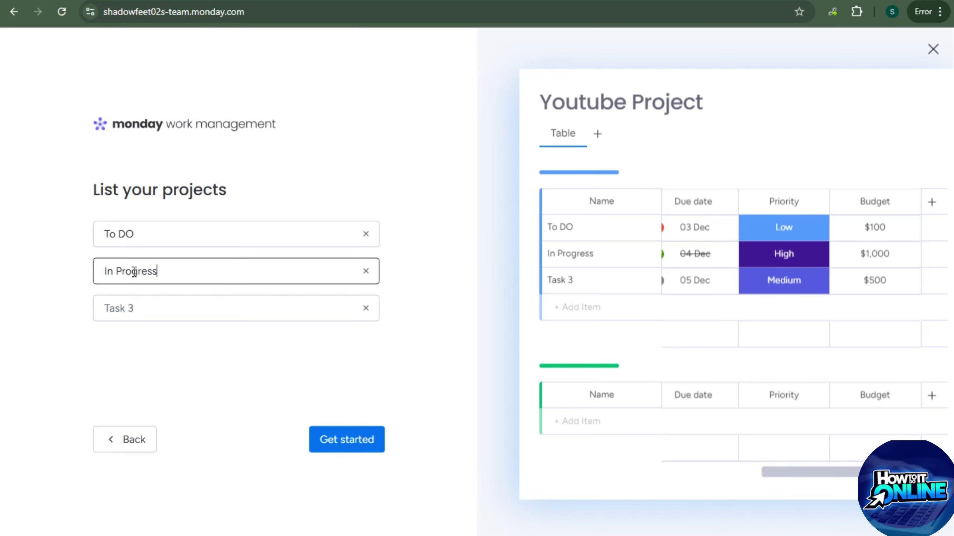
left_click(161, 309)
type("Done")
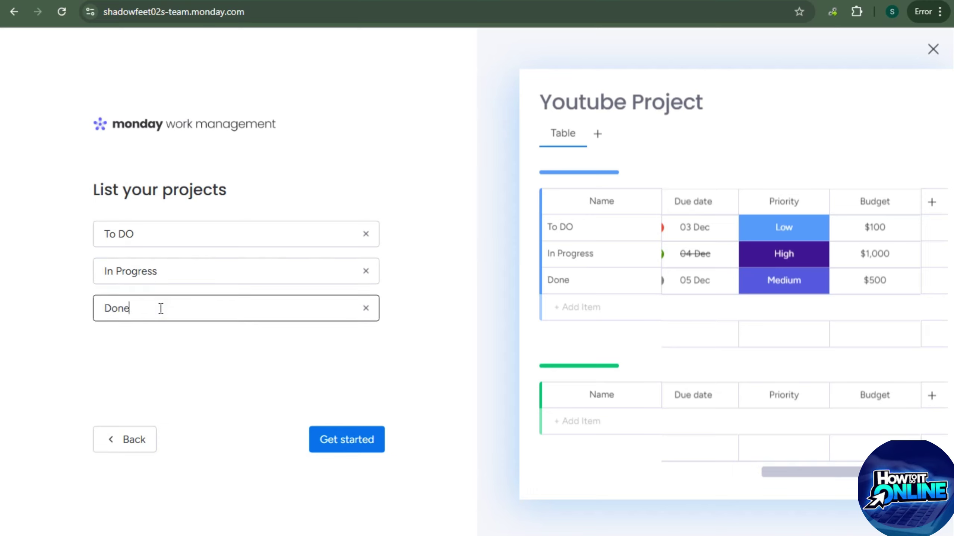
left_click(154, 240)
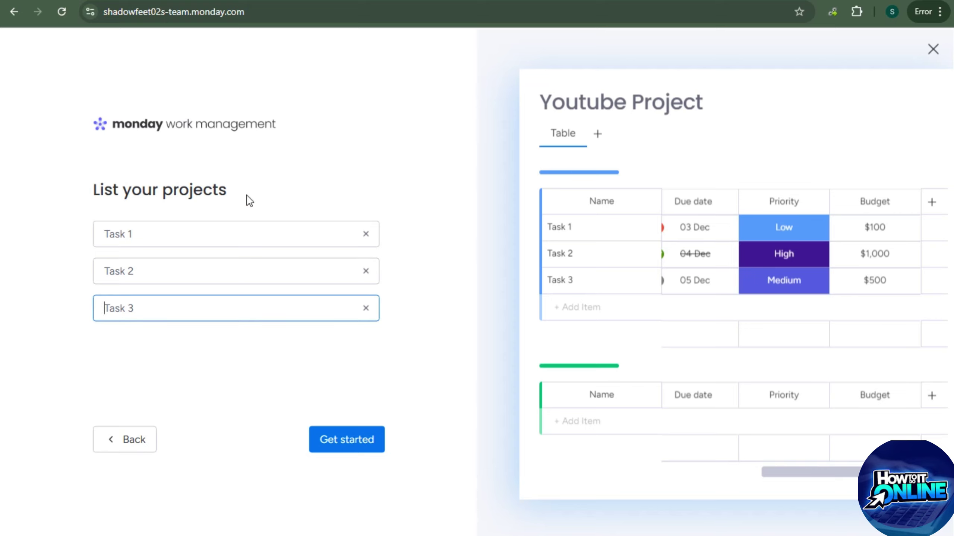
left_click(341, 441)
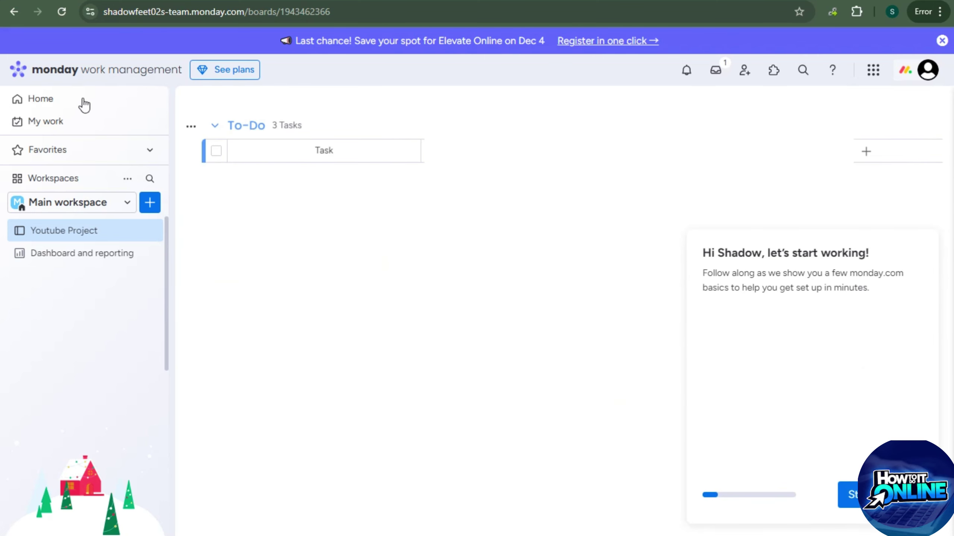
Close the onboarding welcome panel, then open and dismiss the workspace list and add-new menu
left_click(922, 244)
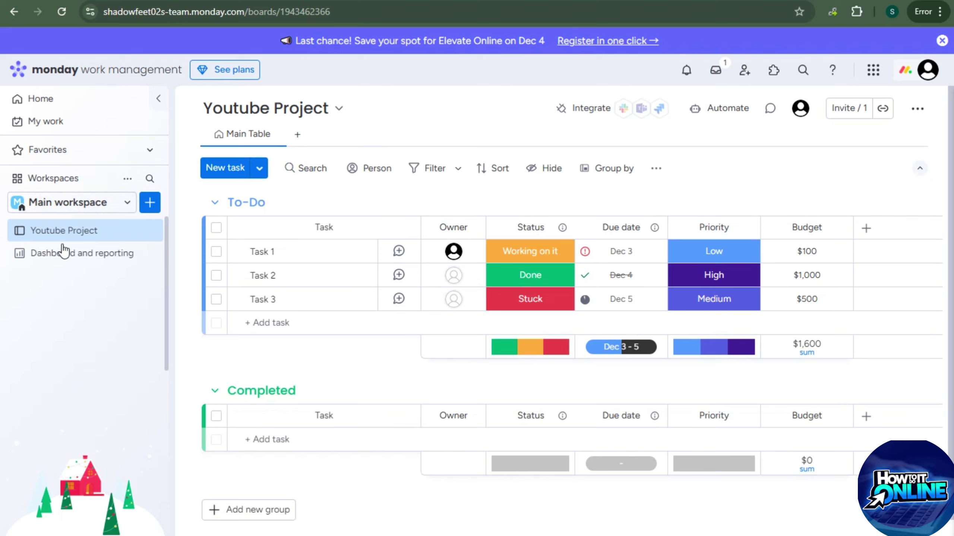
left_click(128, 204)
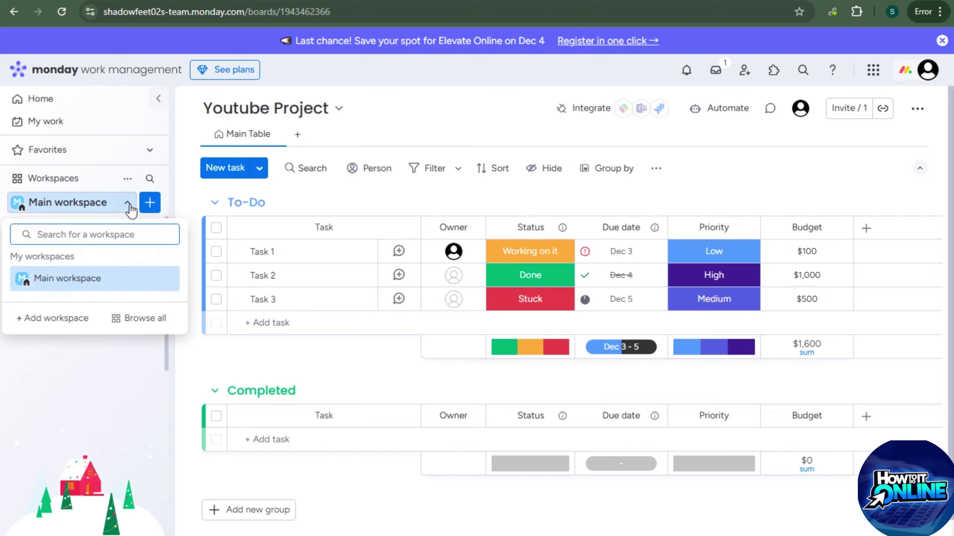
left_click(130, 206)
left_click(150, 206)
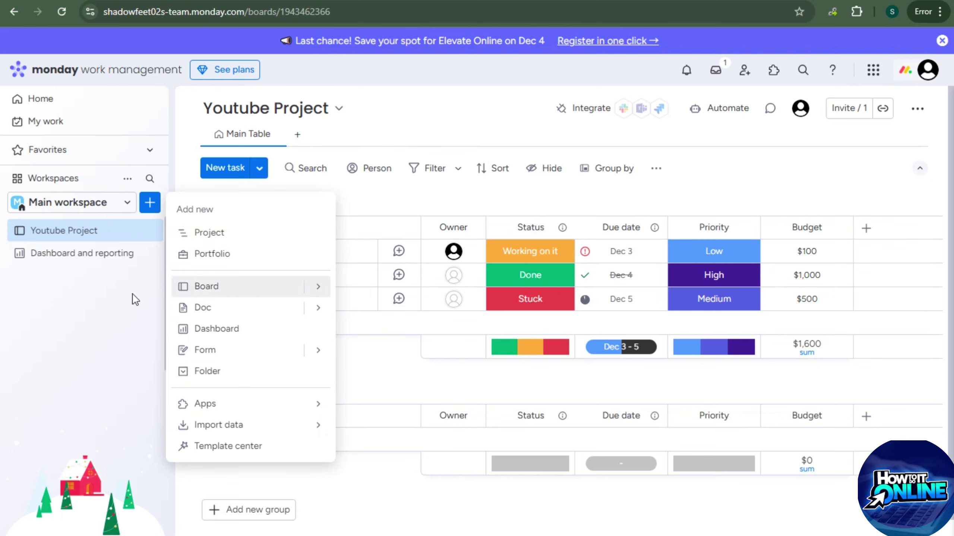
left_click(97, 294)
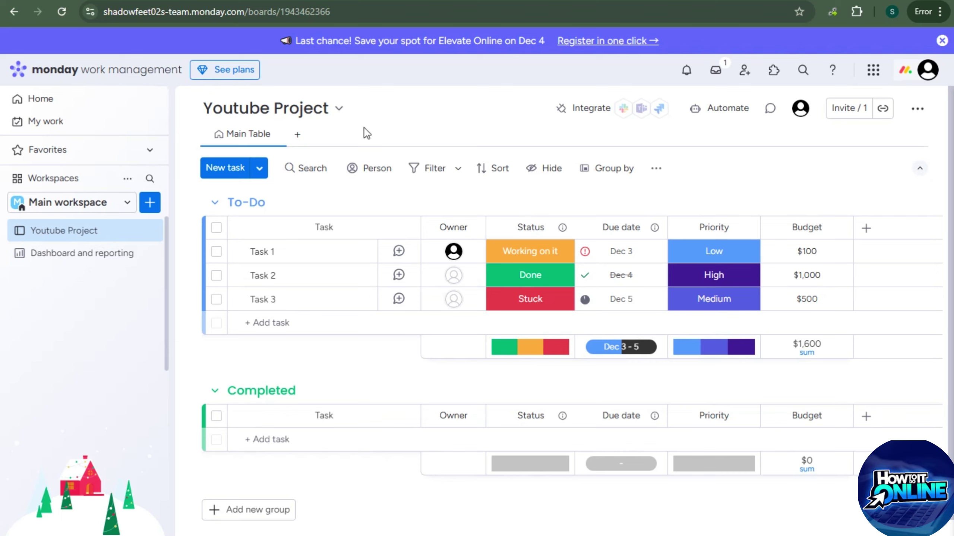
right_click(234, 72)
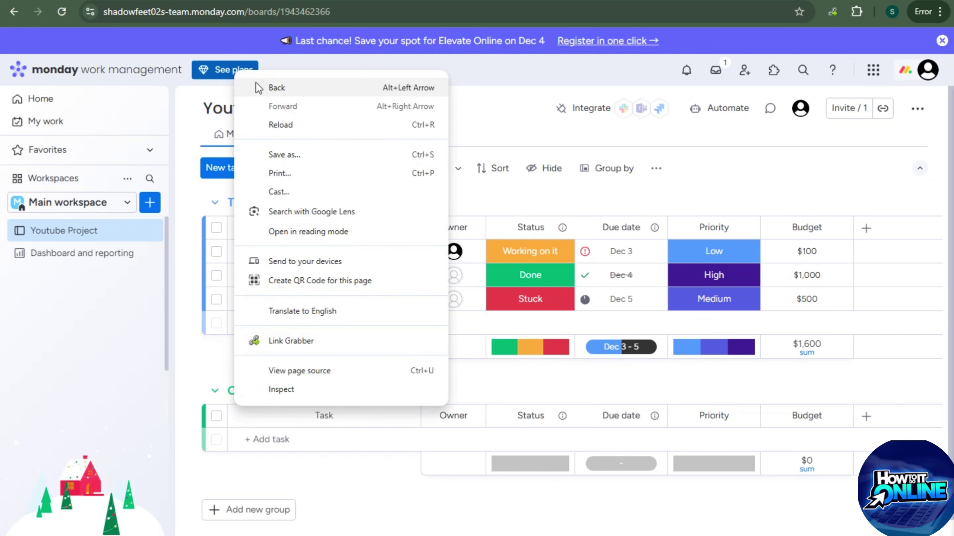
left_click(223, 79)
left_click(226, 73)
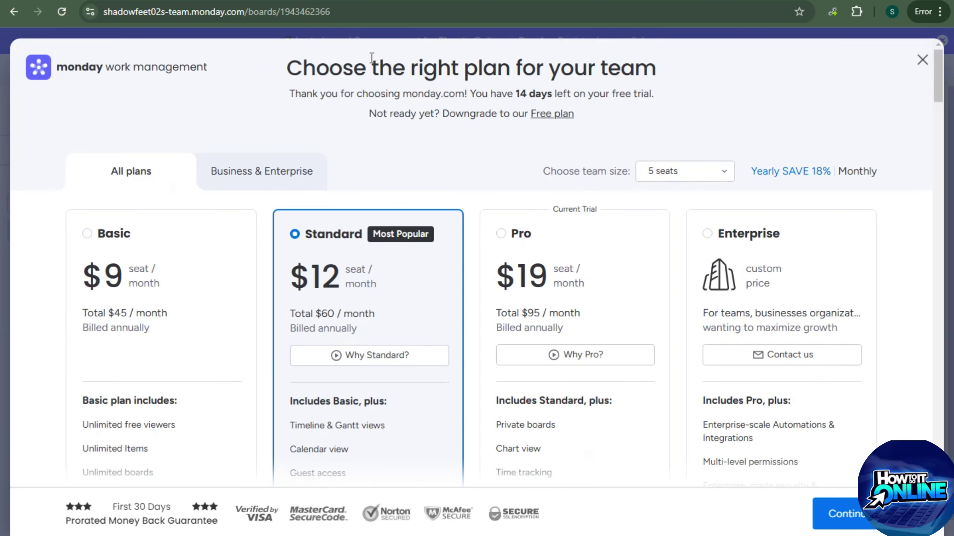
scroll(139, 292, "down", 2)
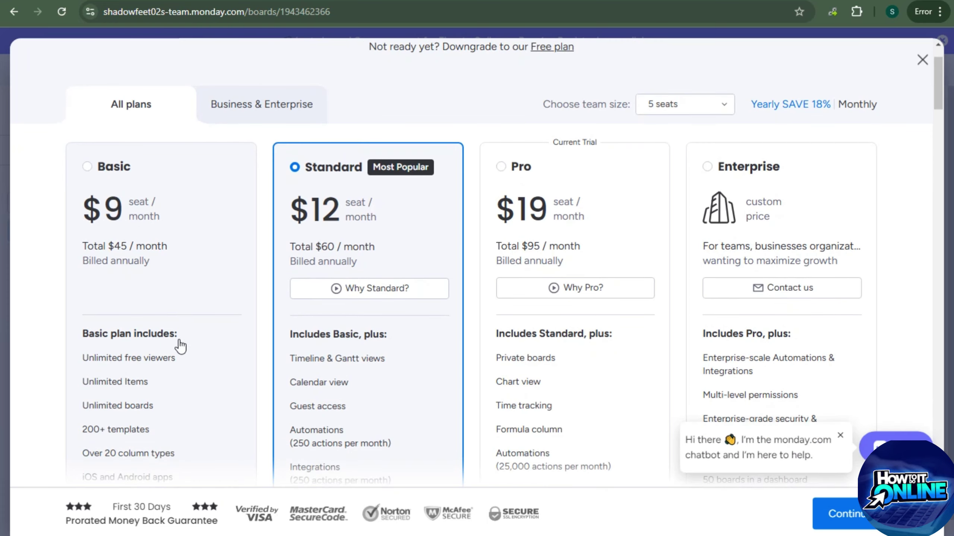
scroll(139, 345, "down", 4)
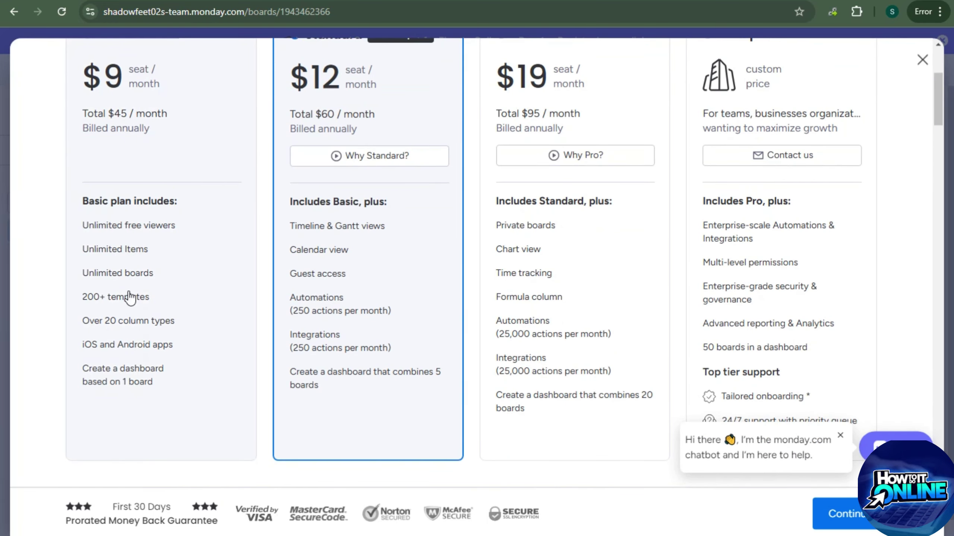
left_click(138, 72)
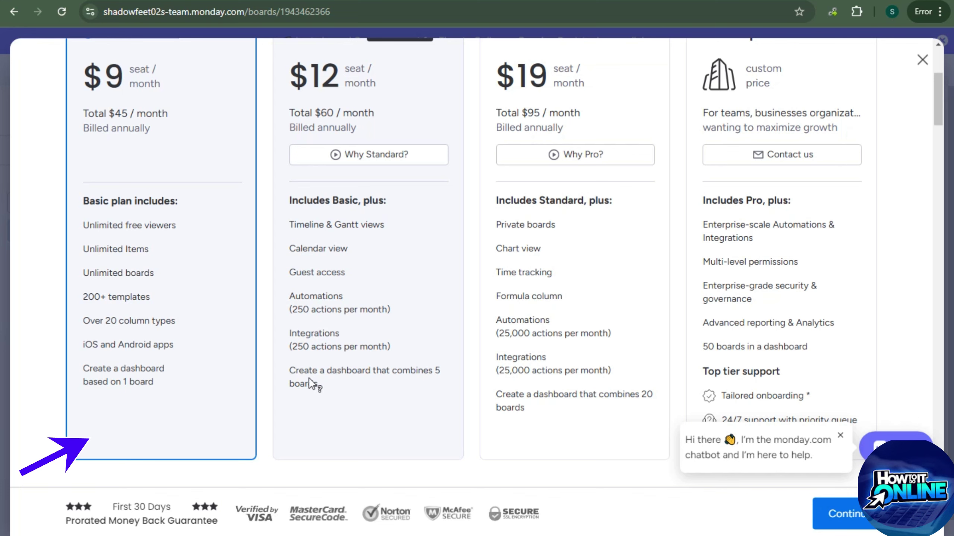
scroll(311, 370, "up", 2)
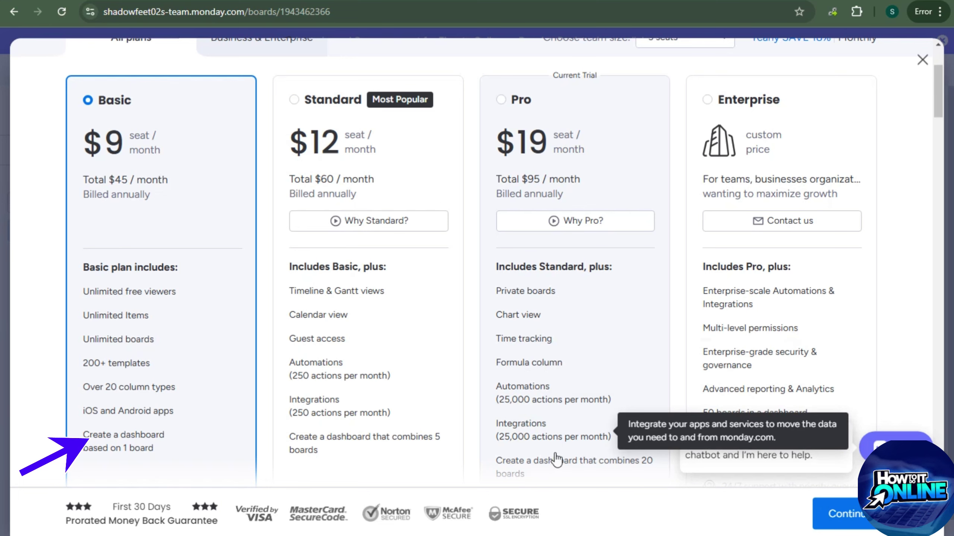
scroll(556, 459, "down", 4)
scroll(544, 379, "up", 6)
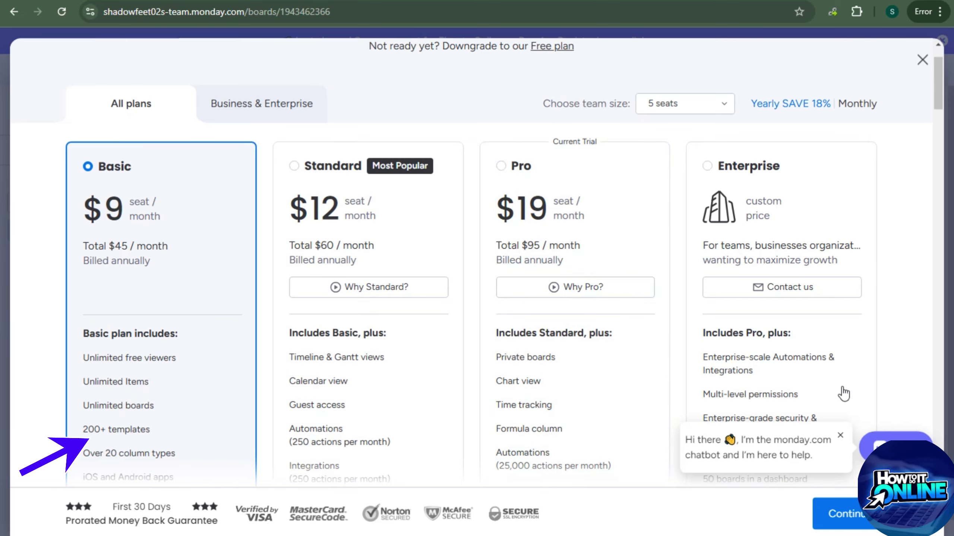
scroll(841, 294, "down", 2)
scroll(747, 342, "down", 1)
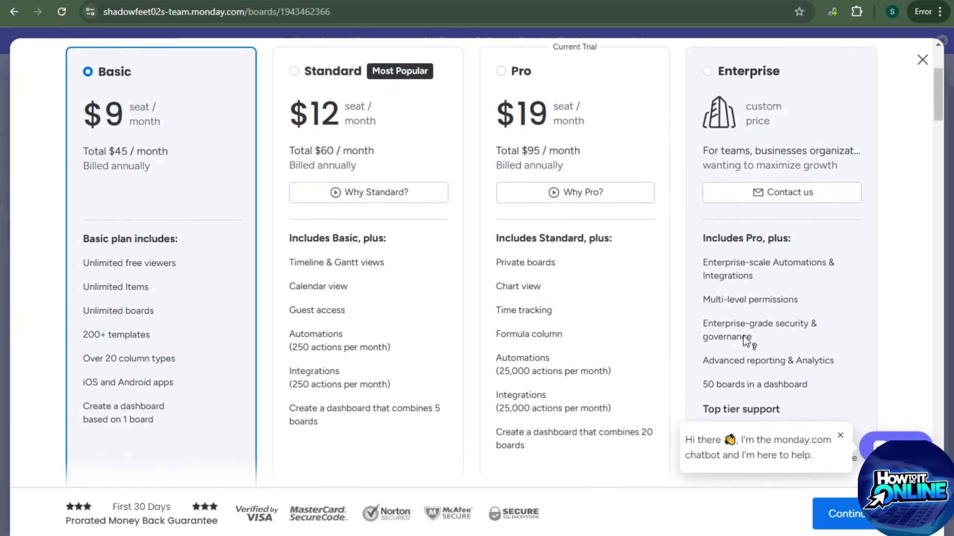
scroll(822, 283, "down", 5)
scroll(801, 319, "up", 6)
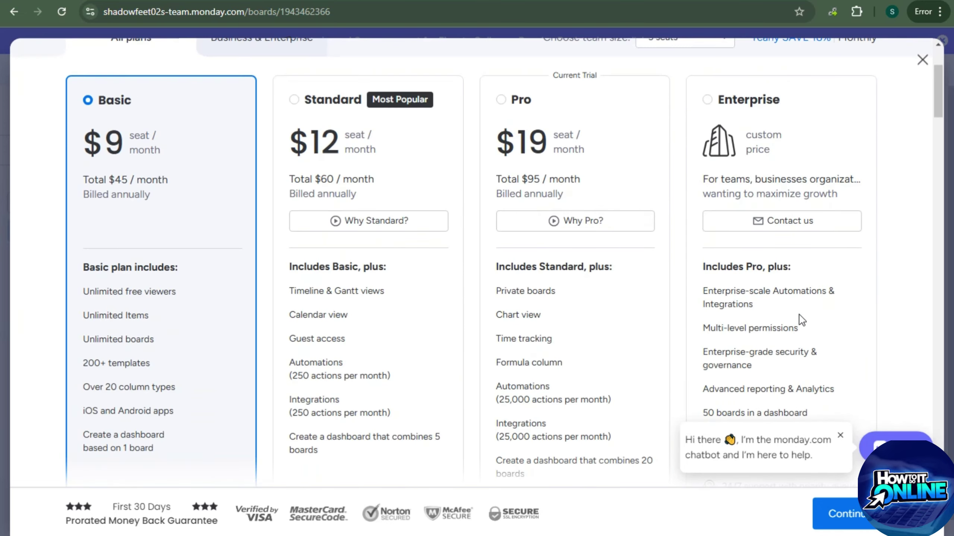
scroll(683, 332, "down", 1)
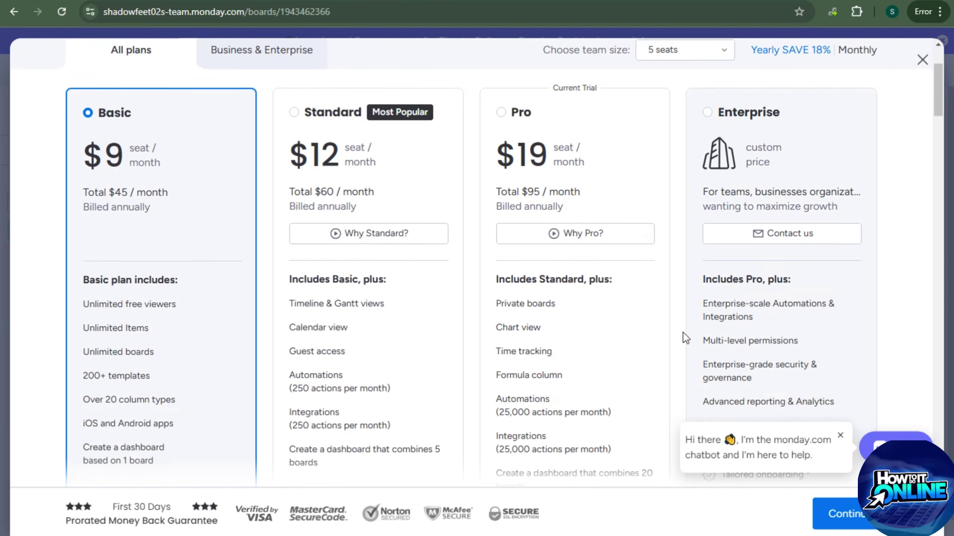
scroll(683, 334, "down", 10)
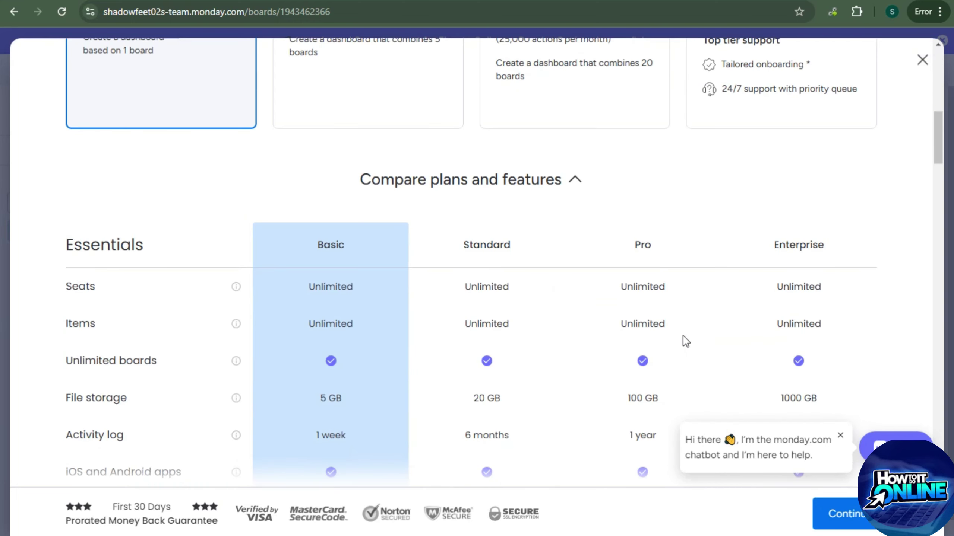
scroll(683, 337, "down", 3)
scroll(683, 337, "down", 2)
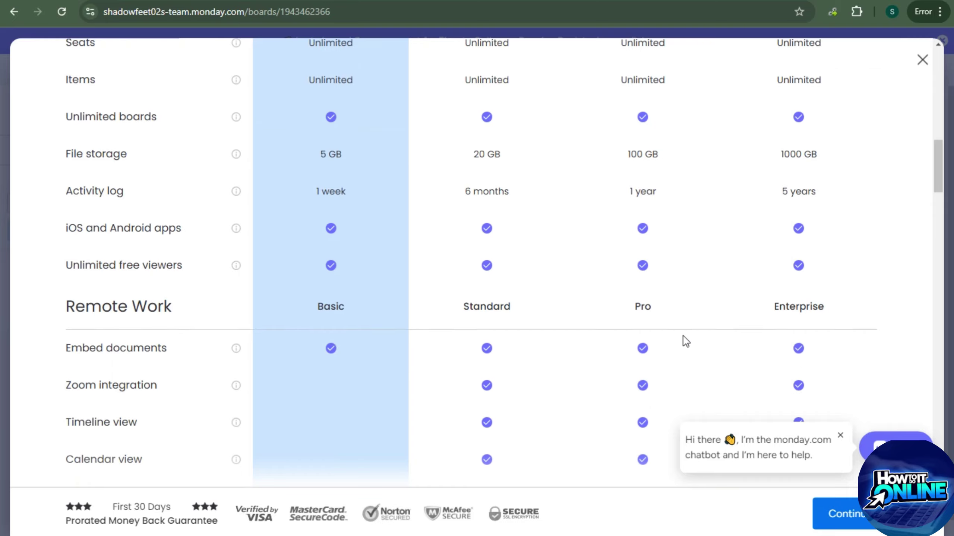
scroll(683, 337, "down", 11)
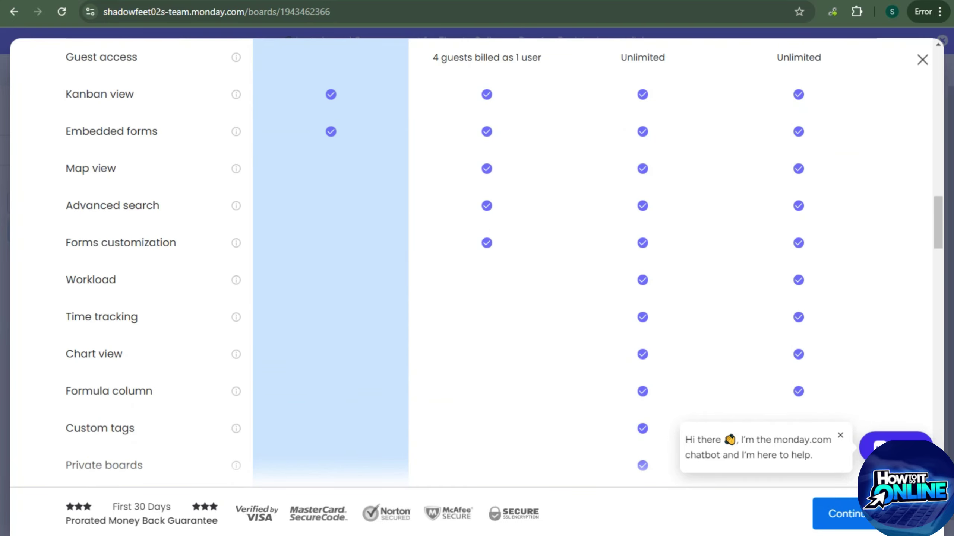
key("alt")
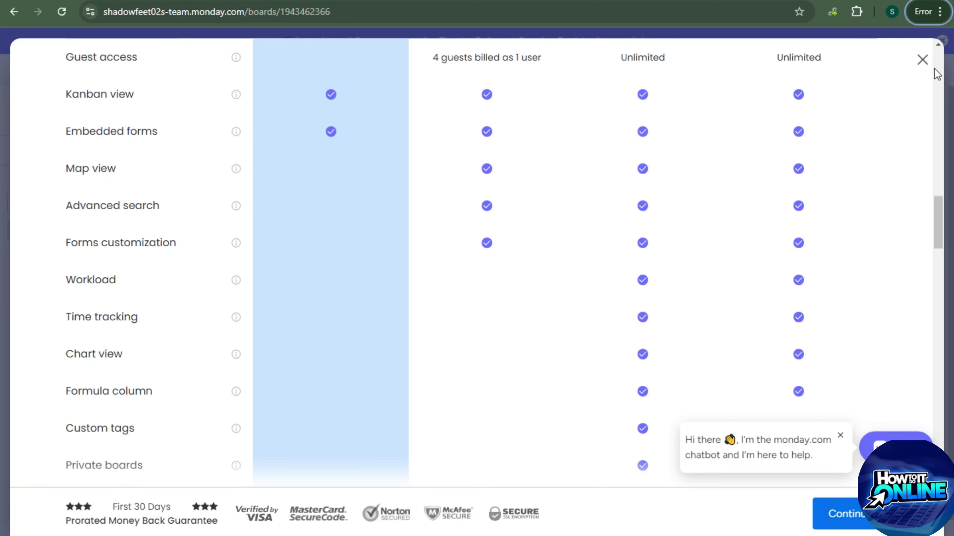
left_click(923, 61)
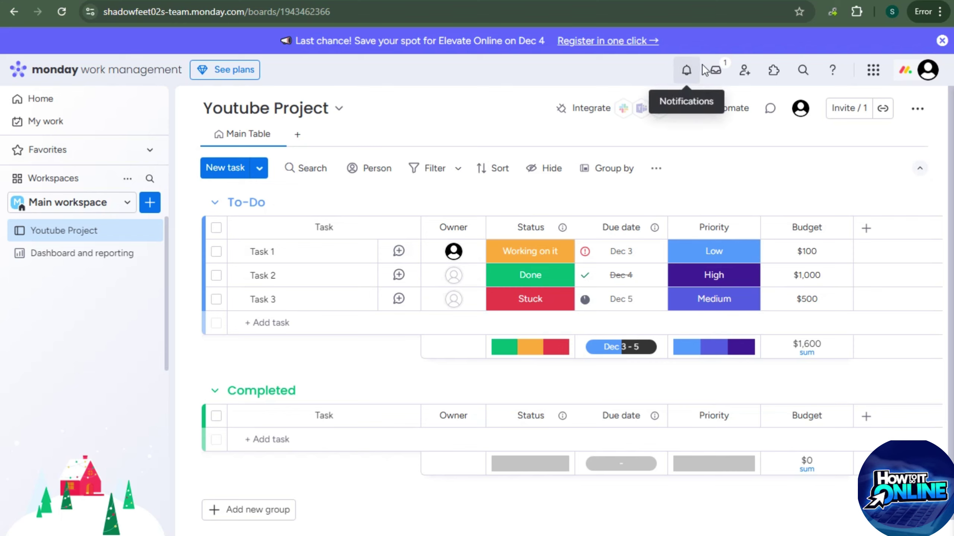
Invite a teammate as a Member by entering their e-mail address
left_click(747, 74)
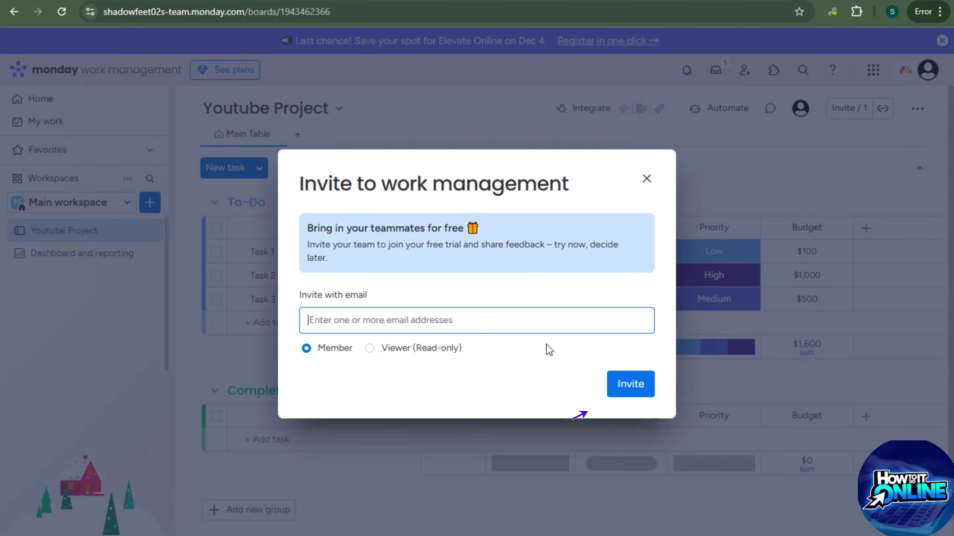
left_click(368, 320)
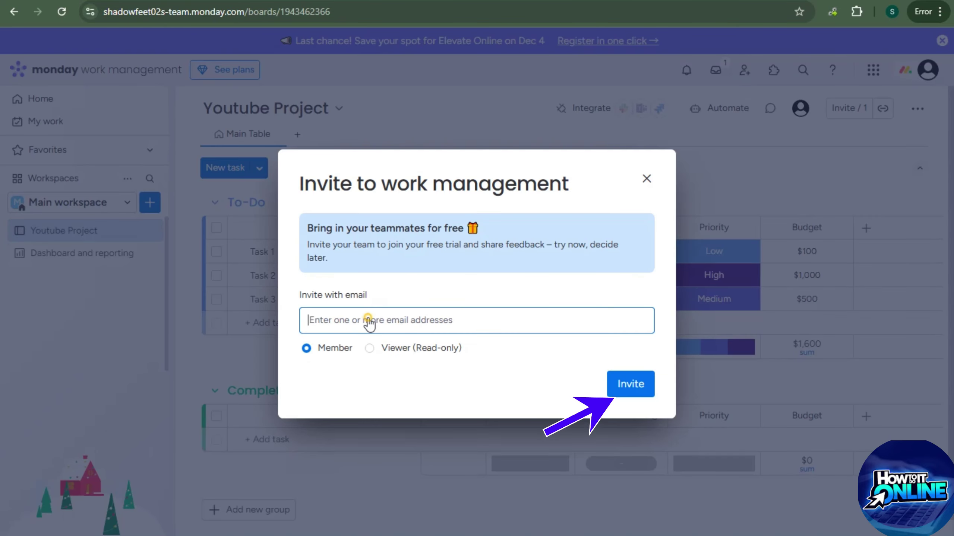
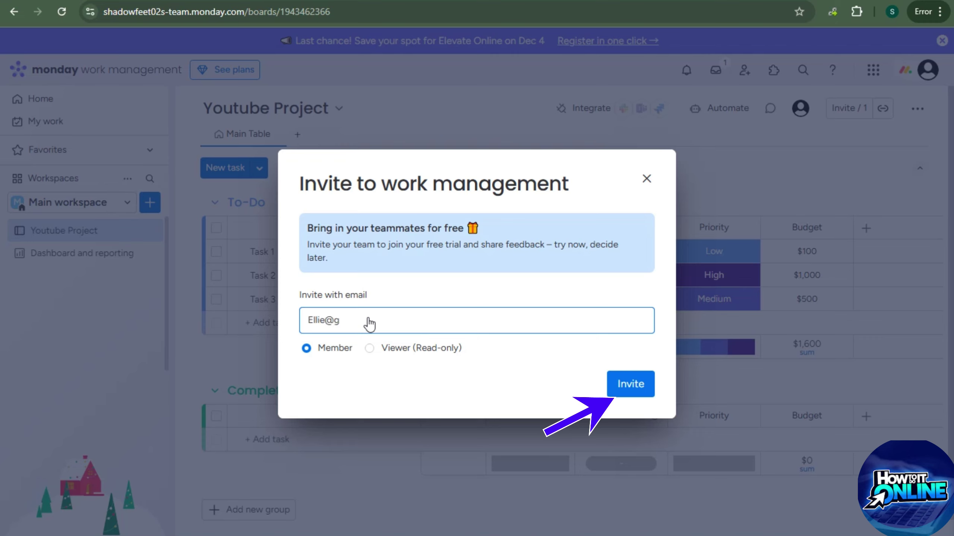
left_click(649, 392)
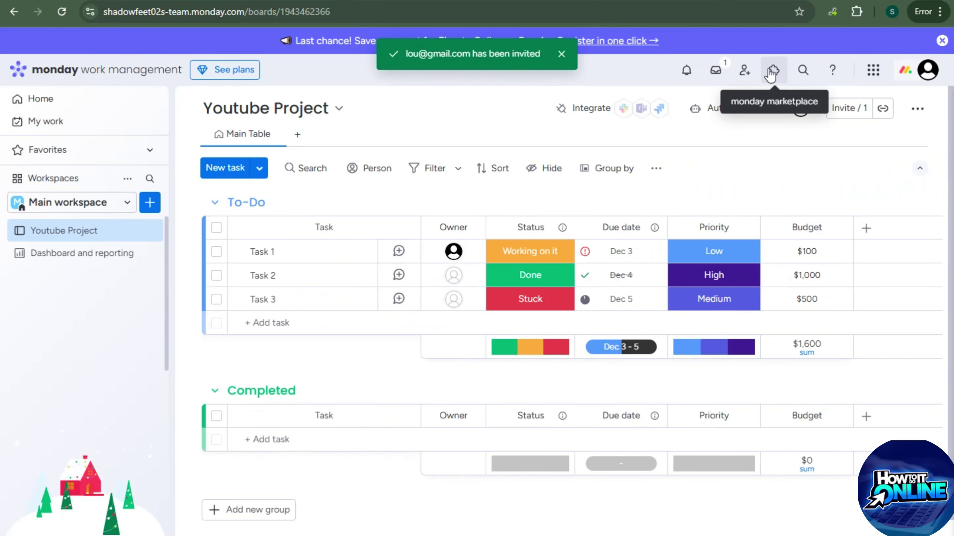
left_click(772, 73)
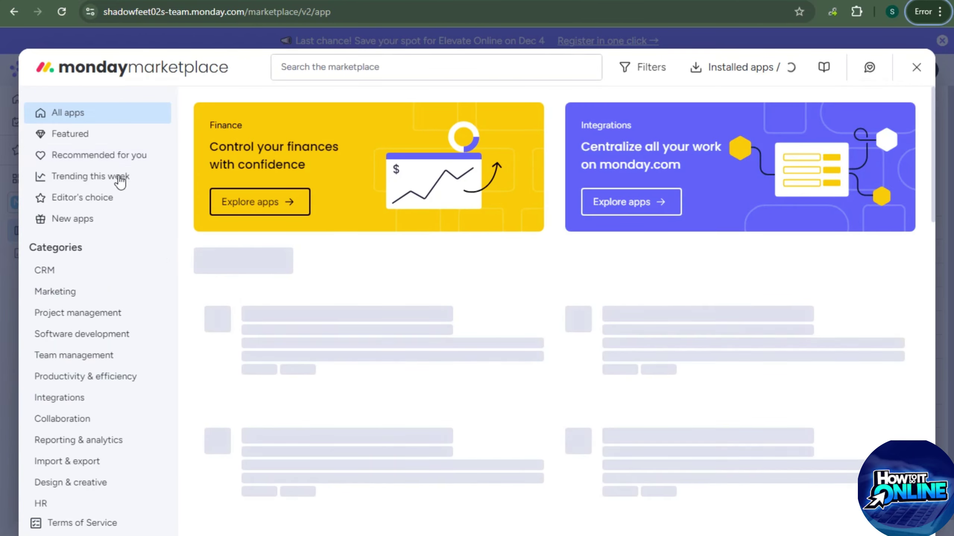
scroll(618, 351, "down", 10)
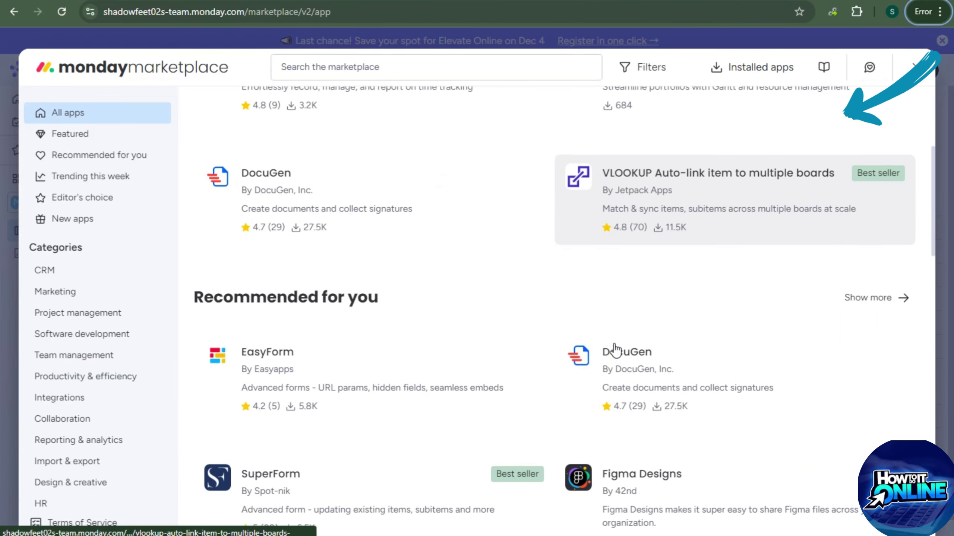
scroll(617, 349, "down", 5)
left_click(67, 134)
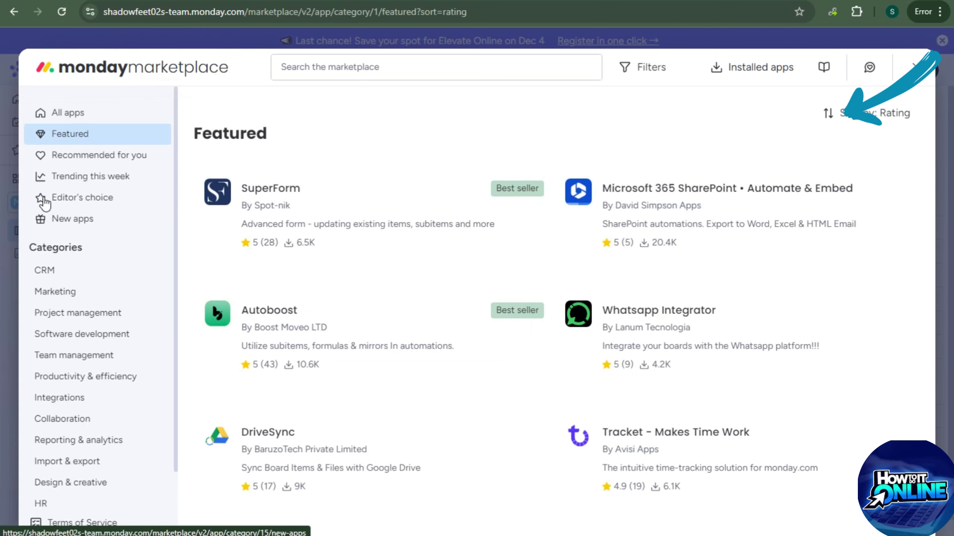
left_click(57, 155)
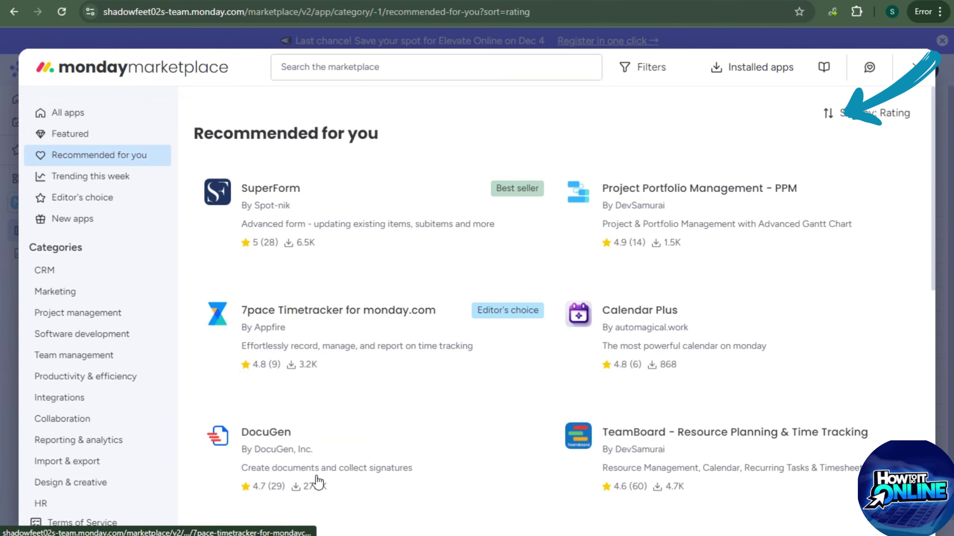
left_click(109, 179)
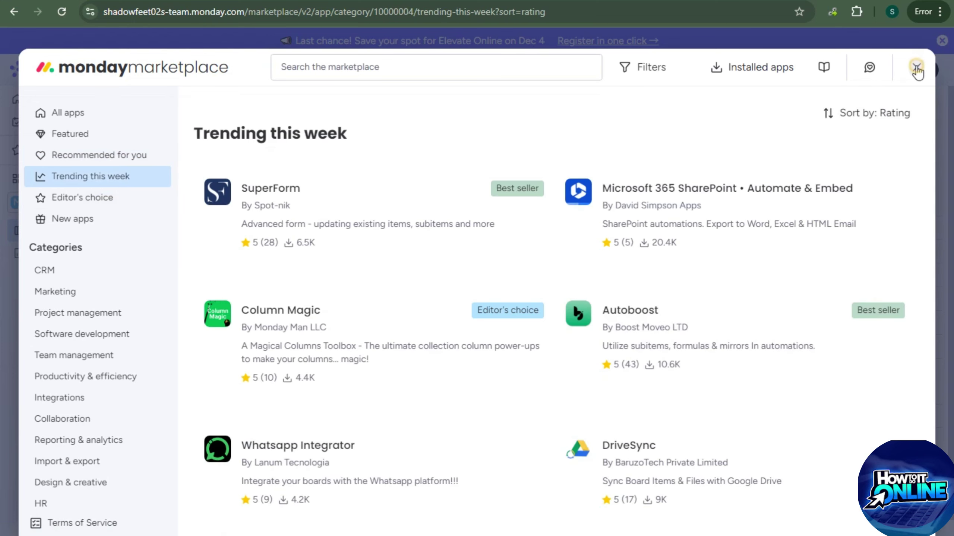
left_click(915, 69)
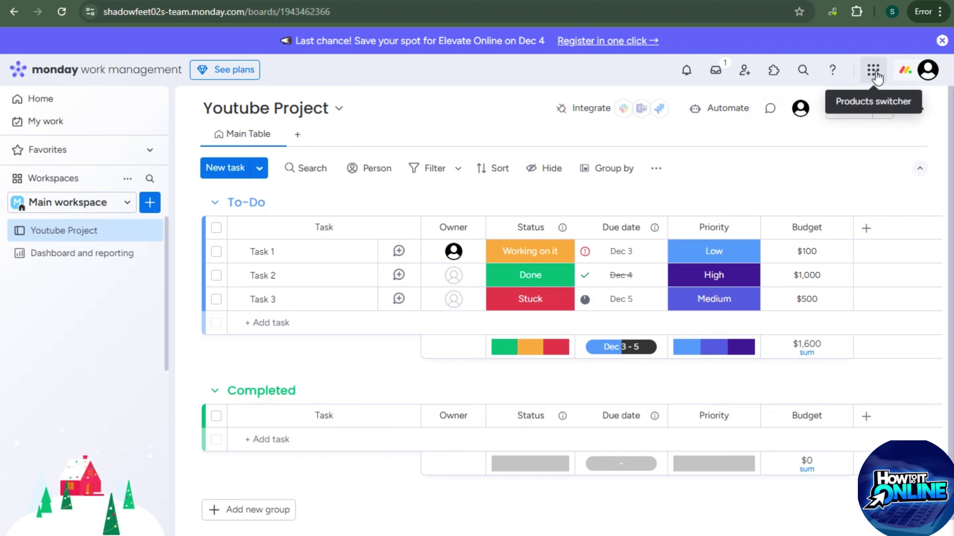
left_click(928, 70)
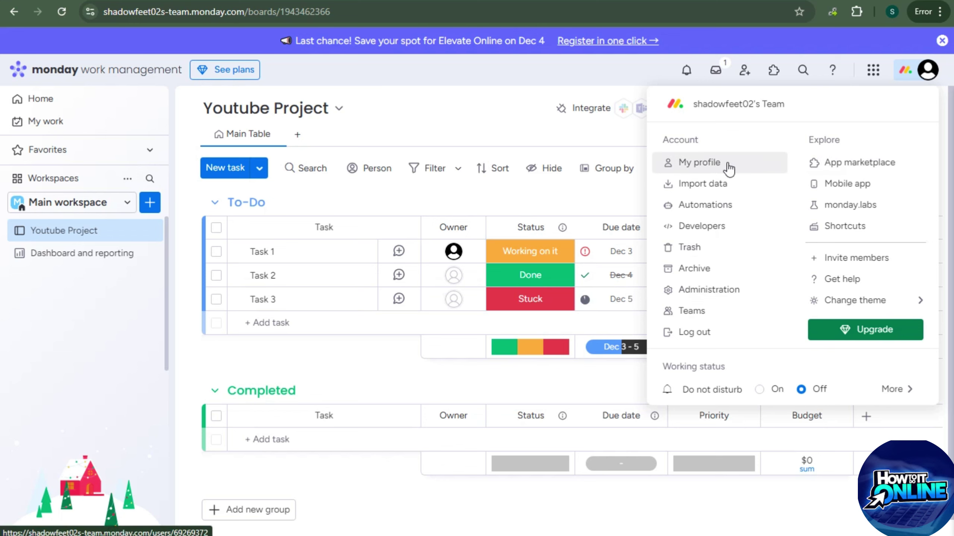
left_click(528, 116)
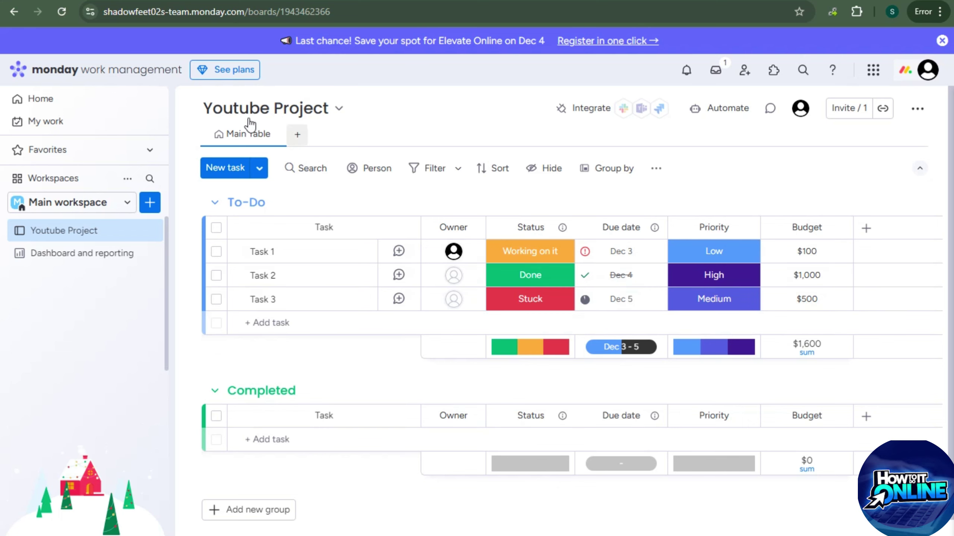
Add a Kanban view to the board and return to the Main Table
left_click(296, 135)
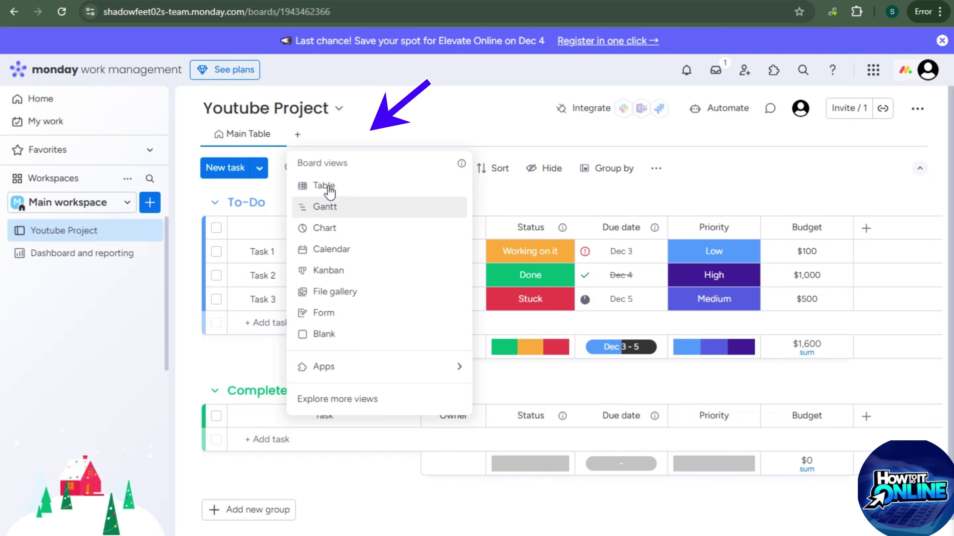
left_click(329, 267)
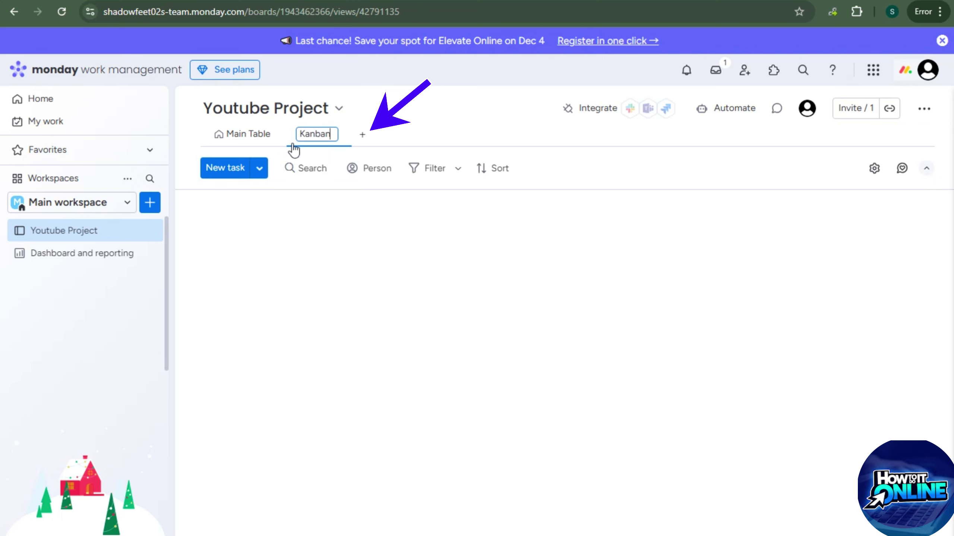
left_click(255, 138)
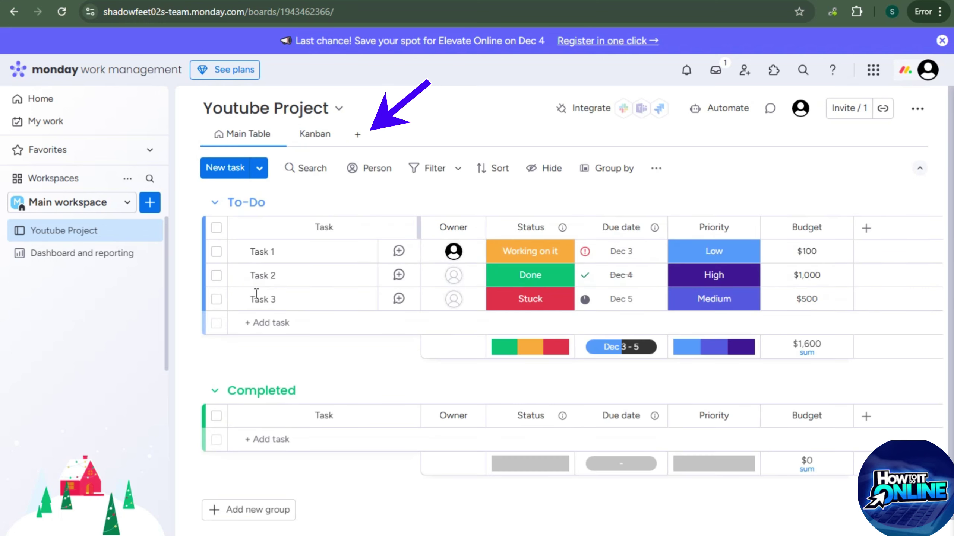
Add a Form view, dismiss the form builder intro, and return to the Main Table
left_click(357, 135)
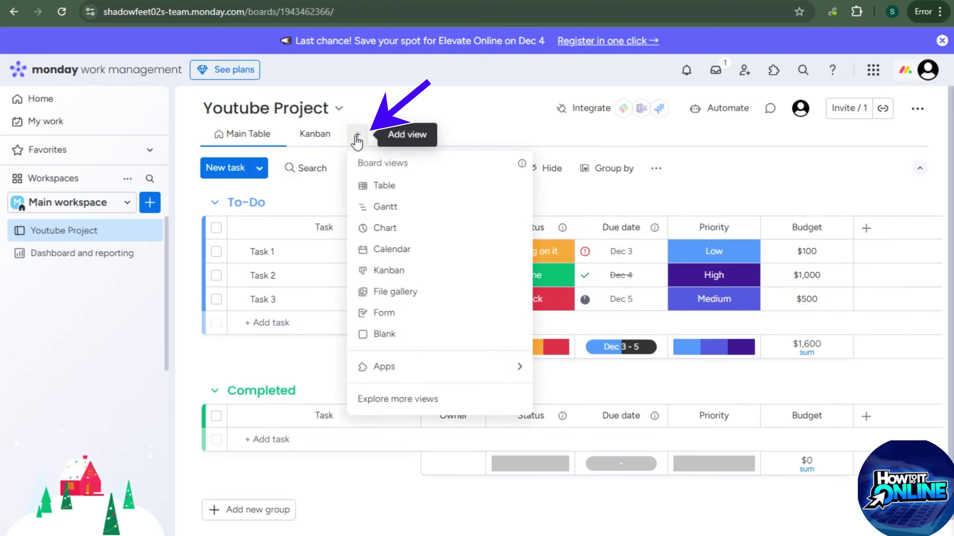
left_click(393, 316)
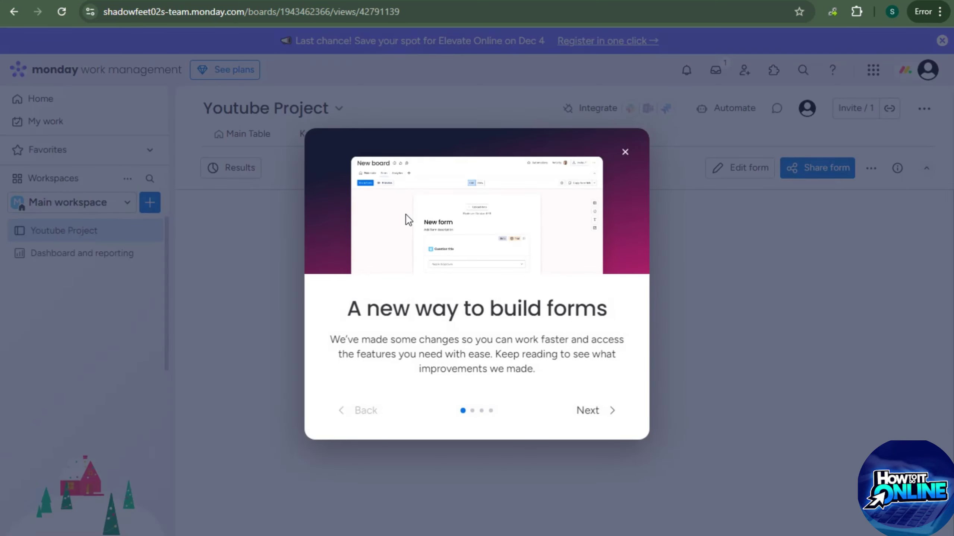
left_click(624, 151)
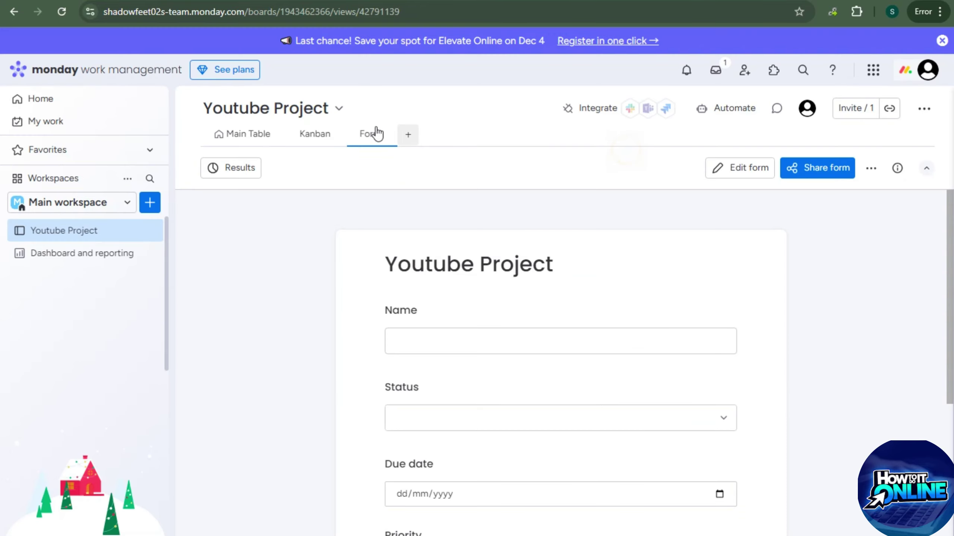
left_click(241, 135)
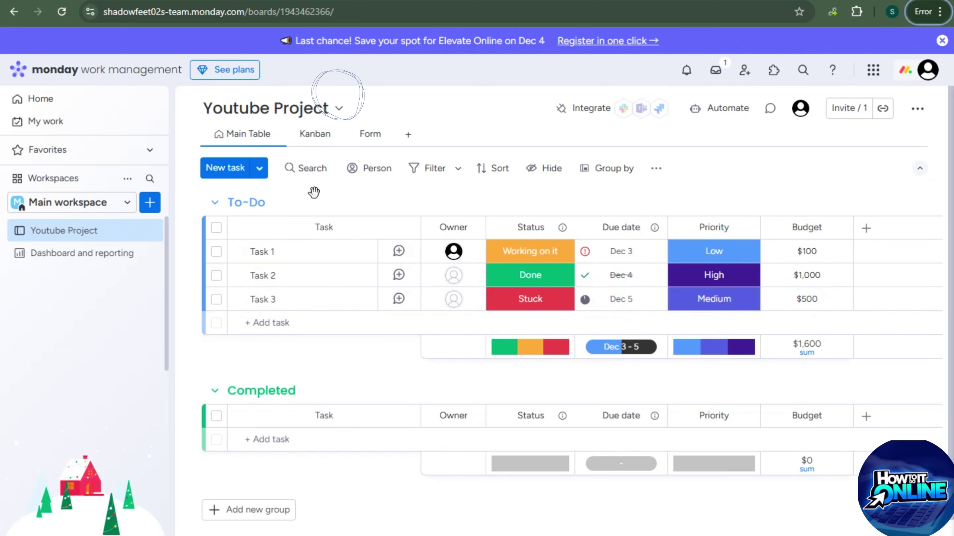
Paste 'Youtube Project Create and Upload a Gaming Video for YouTube' as the board name
left_click(337, 117)
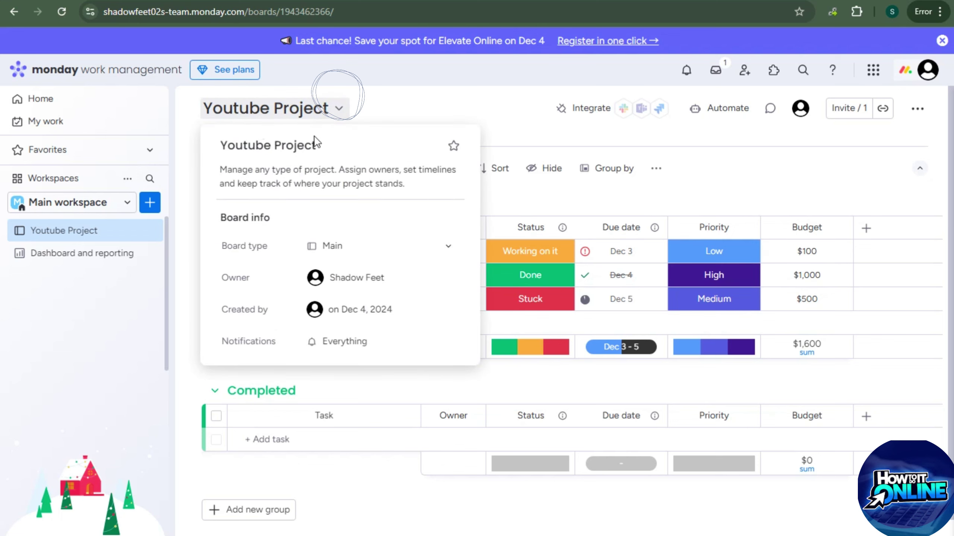
left_click(294, 120)
left_click(294, 119)
left_click(286, 145)
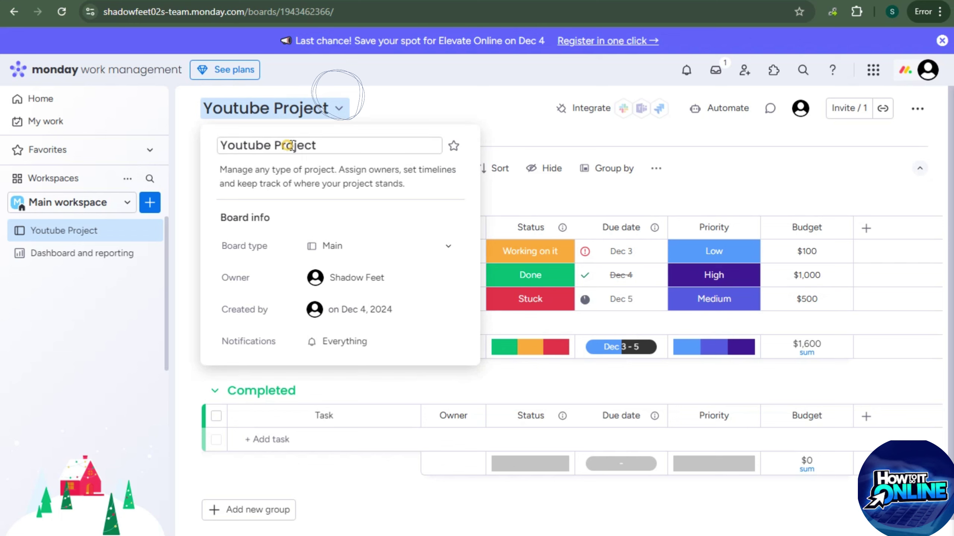
type("Upload a Gaming Video for YouTube")
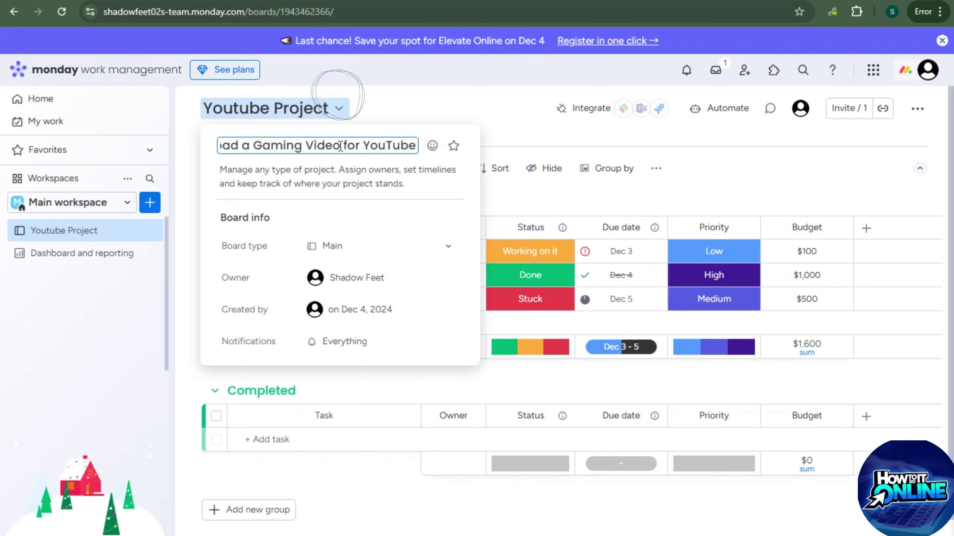
left_click(438, 111)
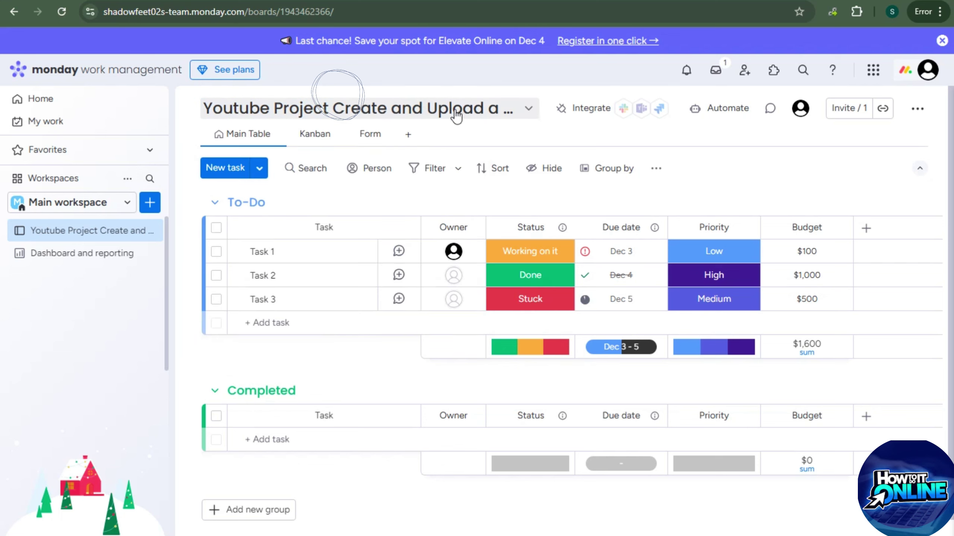
Rename the tasks as video steps like 'Choose a Game and Concept:' and add new tasks
left_click(268, 251)
key("BackSpace")
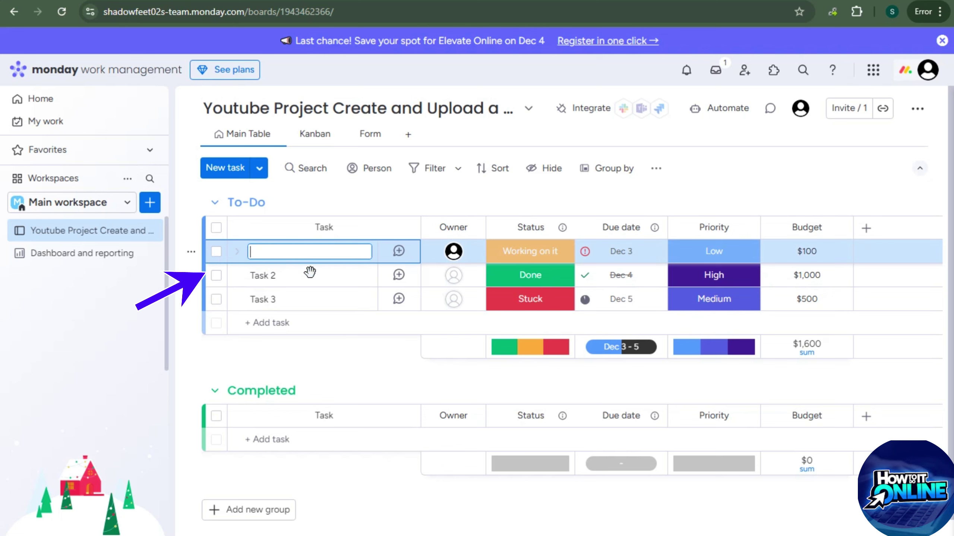
left_click(305, 280)
left_click(284, 277)
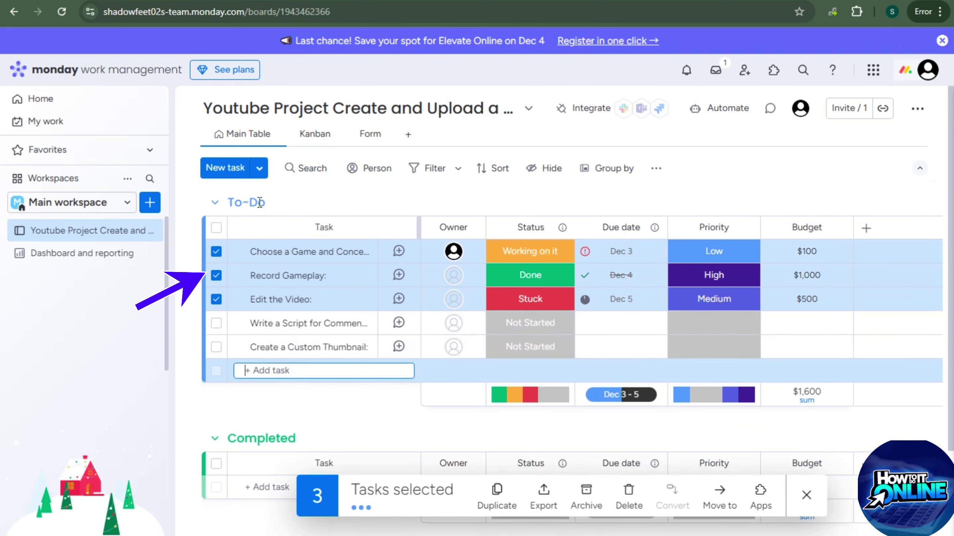
left_click(226, 168)
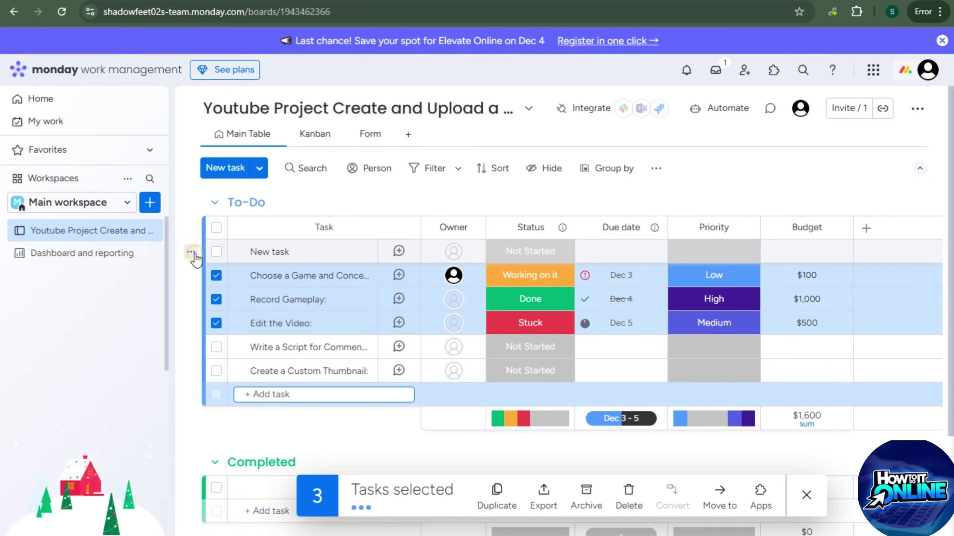
Delete the empty New task row and open the Choose a Game and Concept: task
left_click(191, 253)
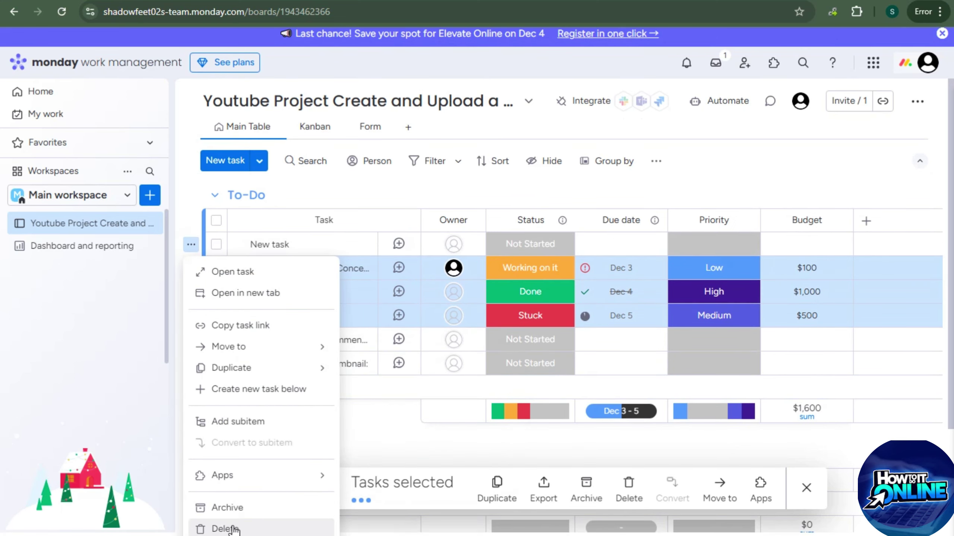
left_click(227, 532)
left_click(603, 312)
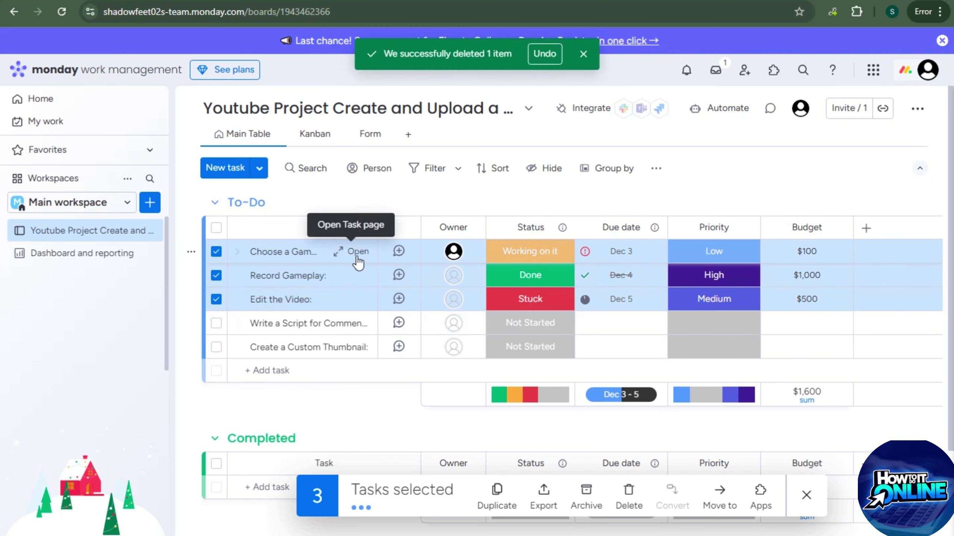
left_click(357, 256)
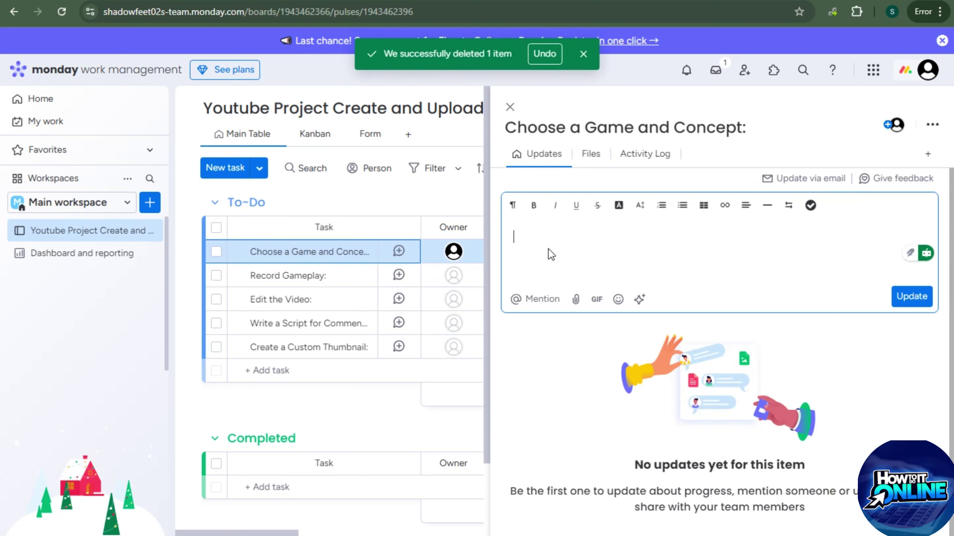
Dismiss the deleted-item notice and make the drafted concept notes bold and italic
left_click(615, 121)
left_click(590, 215)
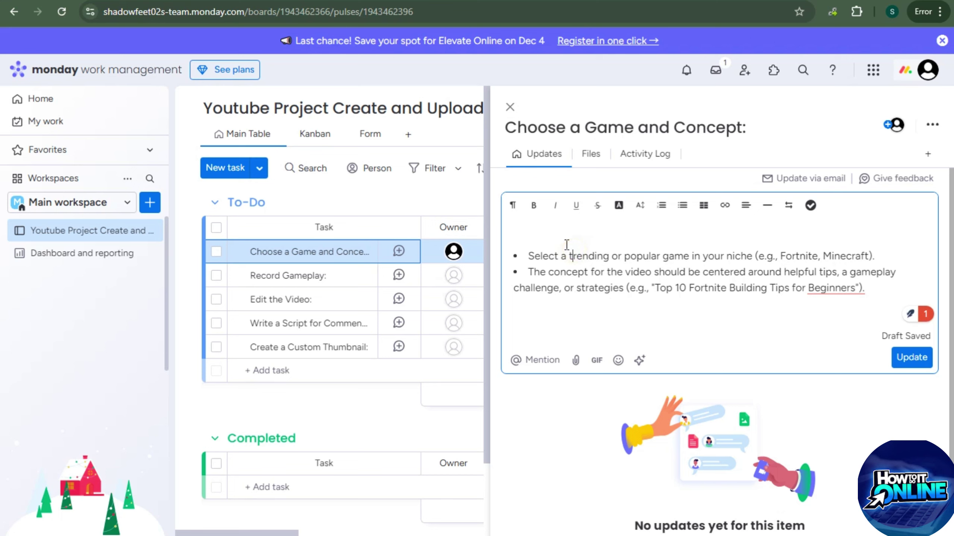
key("ctrl+a")
left_click(534, 211)
left_click(555, 208)
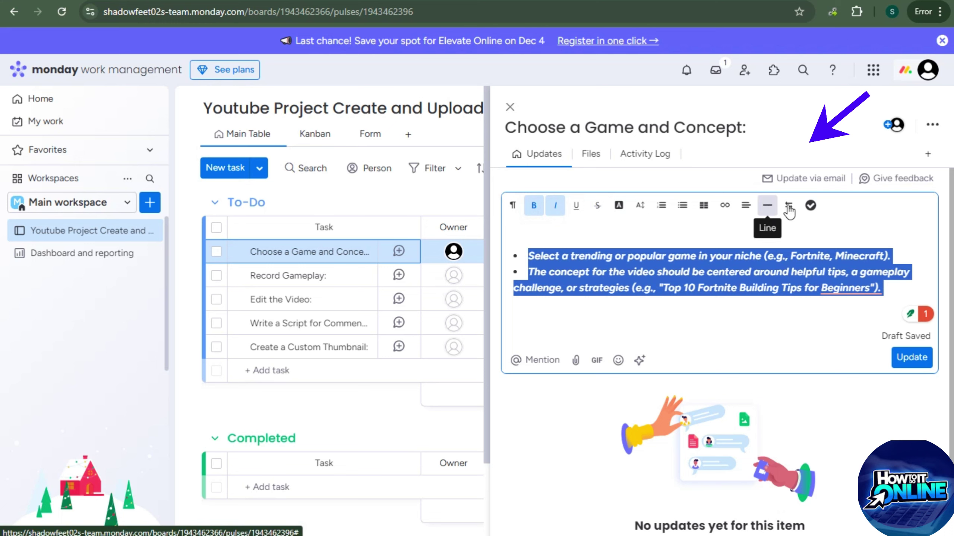
Look through the task's Files and Activity Log, then return to Updates
left_click(595, 155)
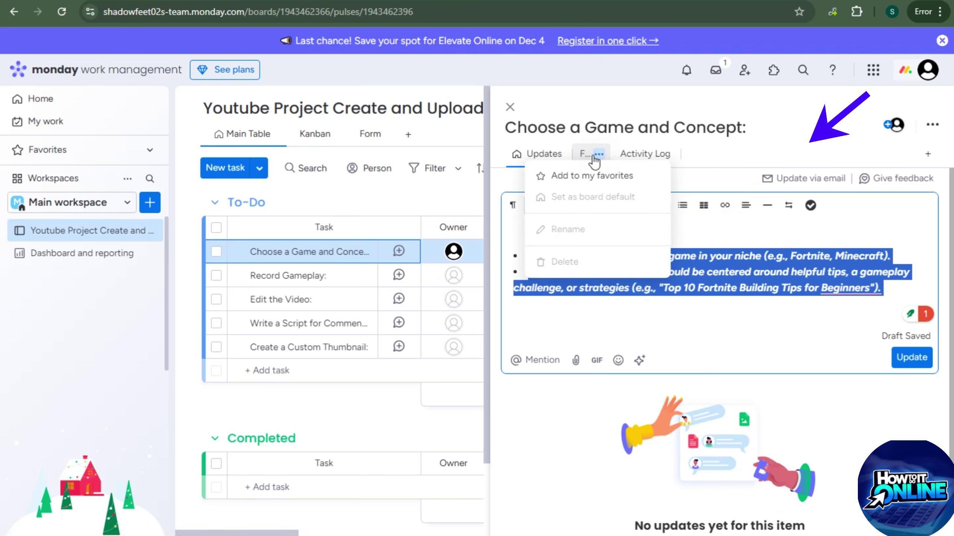
left_click(582, 155)
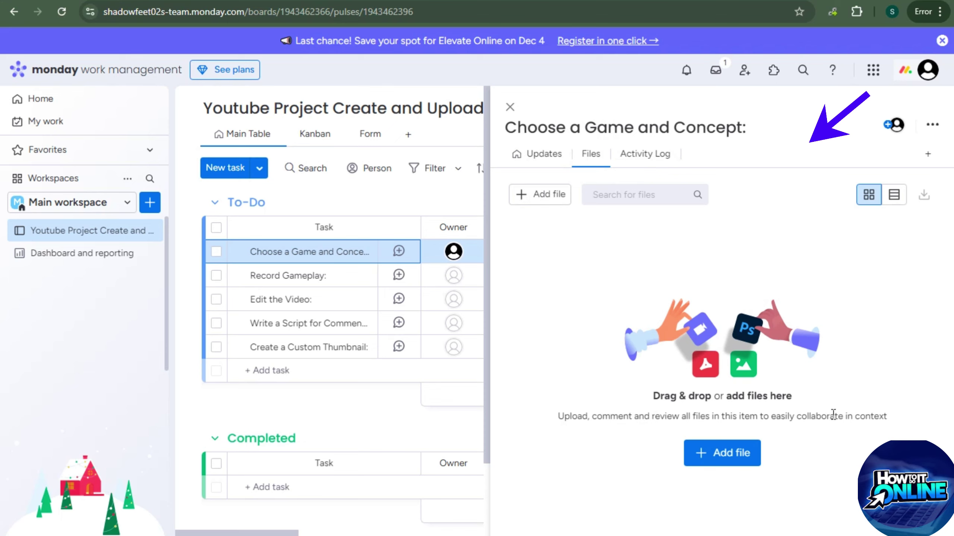
left_click(649, 161)
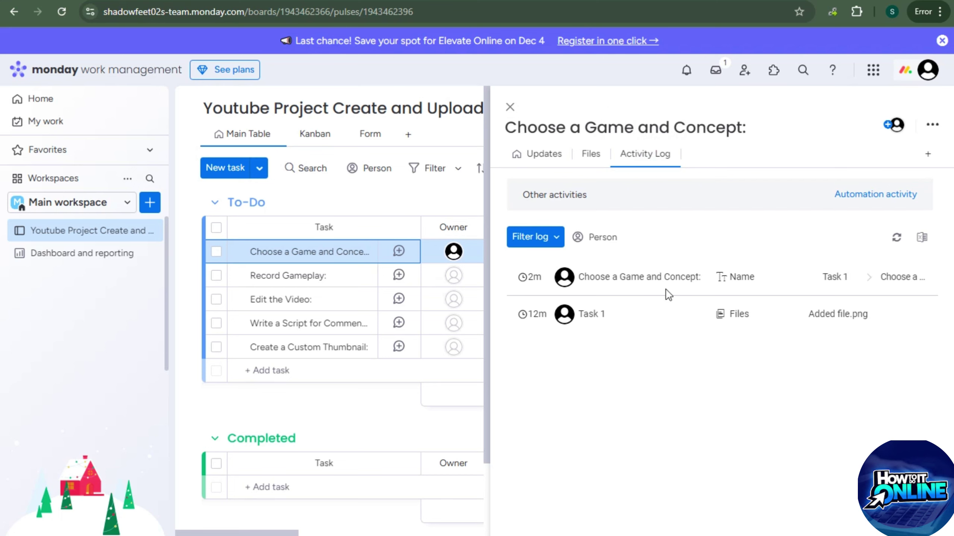
left_click(529, 154)
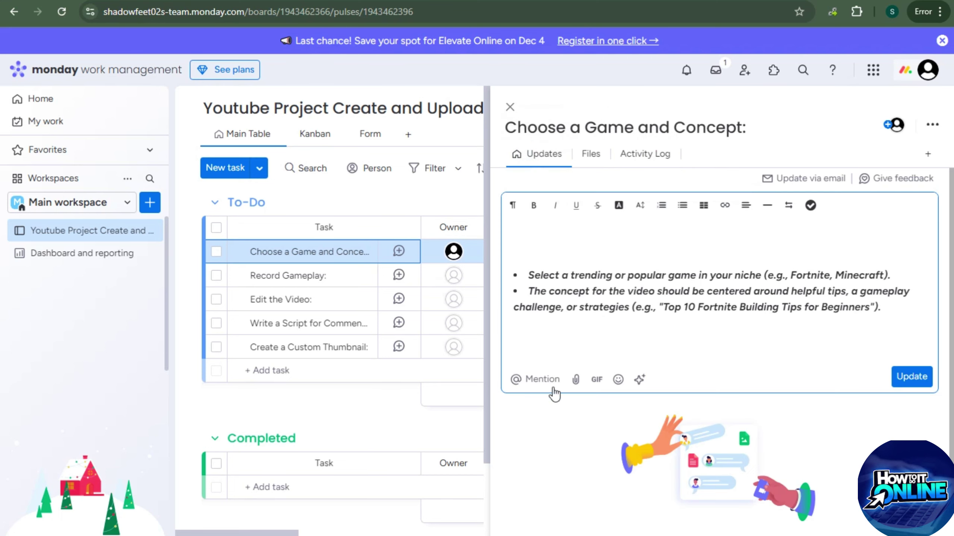
Mention a teammate in the update, post it, and close the task panel
left_click(522, 379)
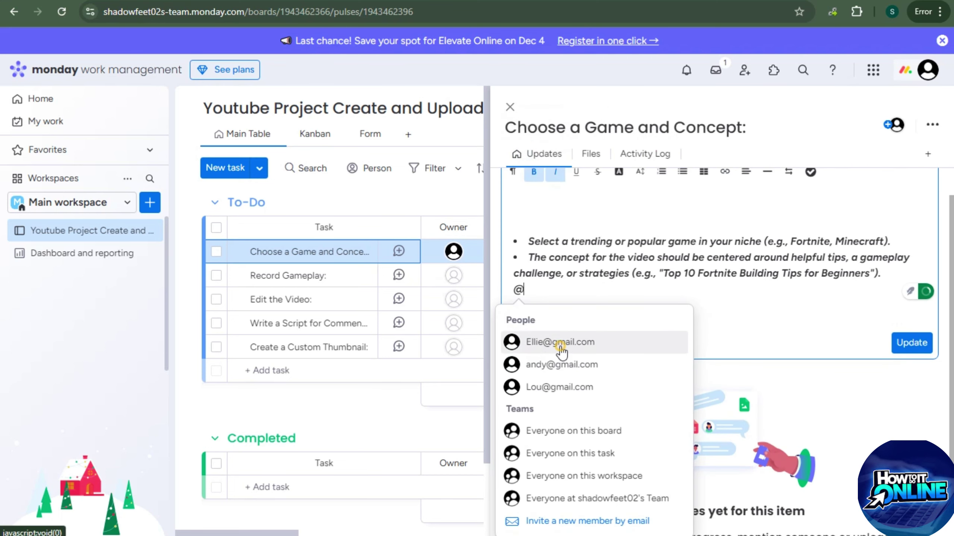
left_click(561, 347)
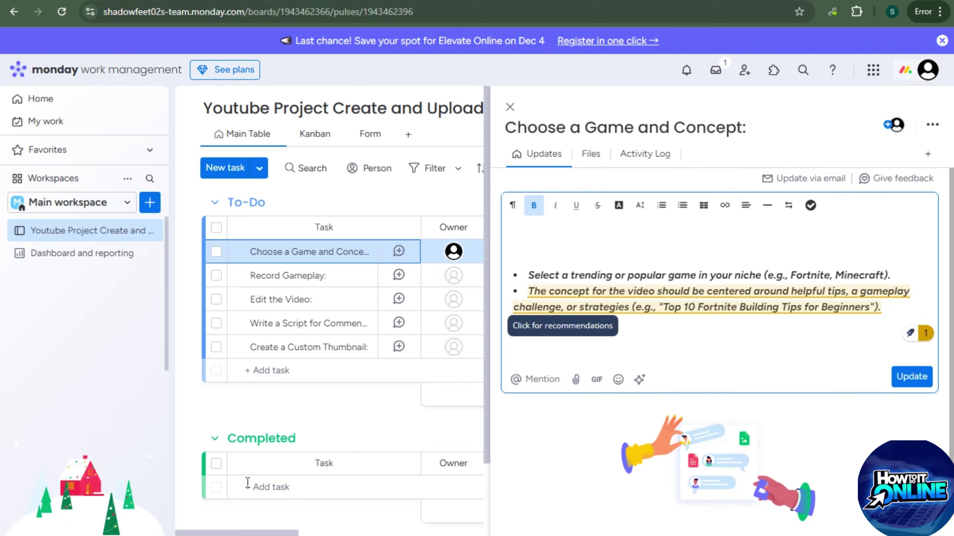
left_click(892, 128)
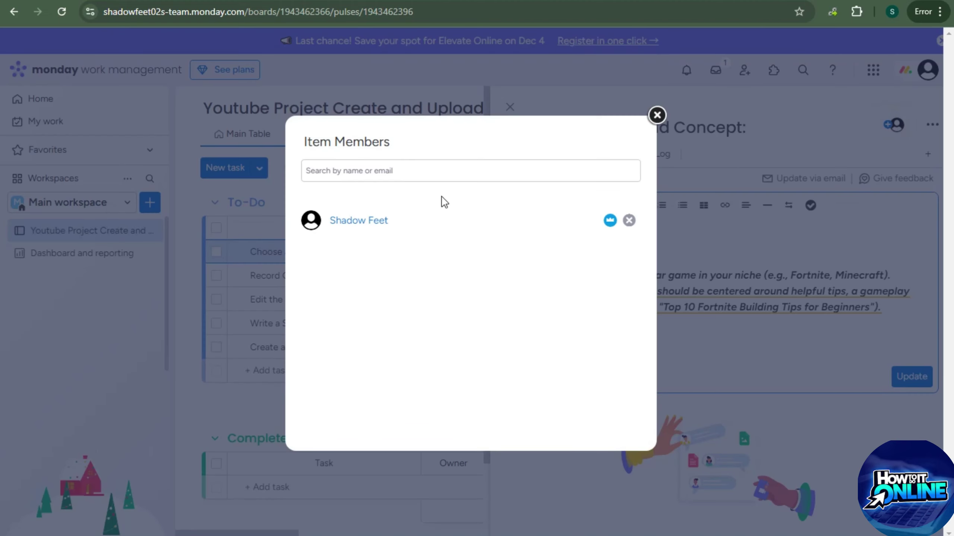
left_click(656, 115)
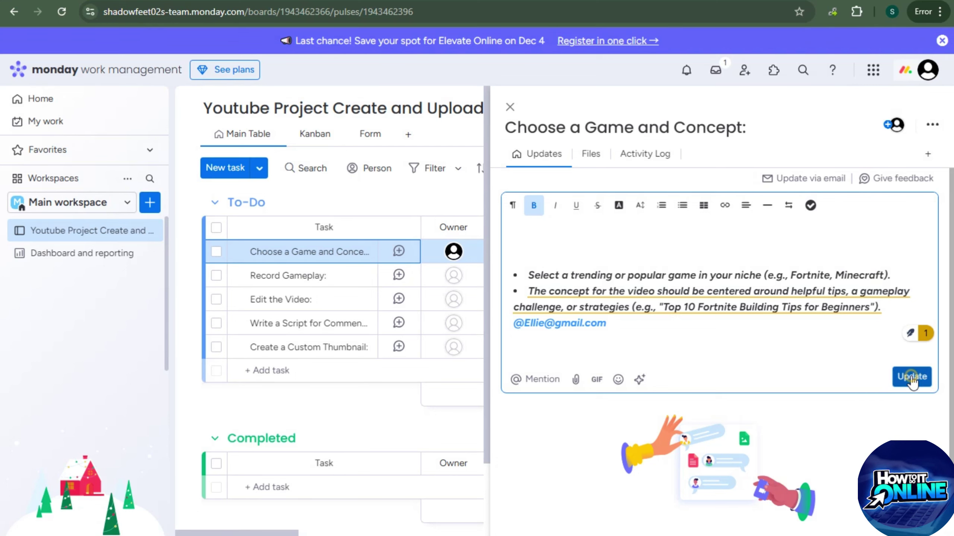
left_click(911, 377)
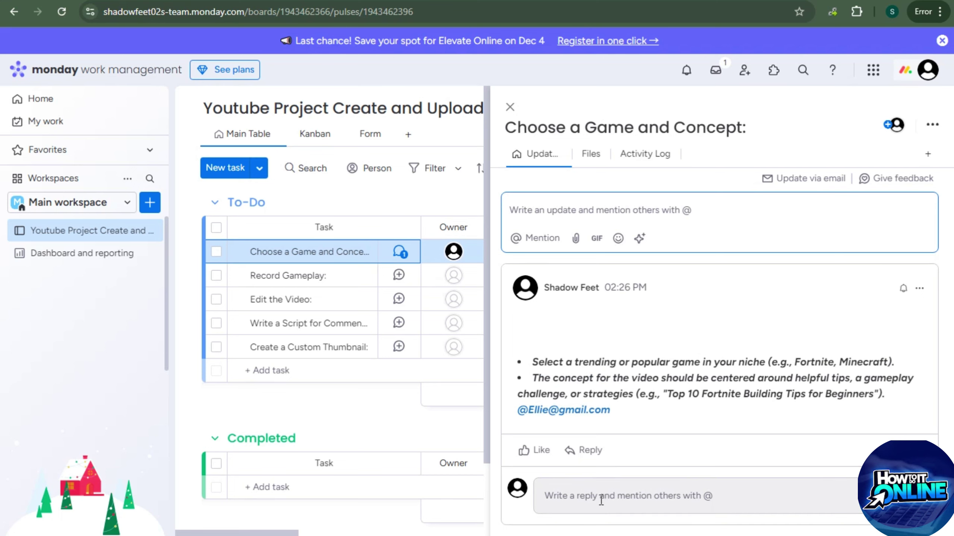
left_click(510, 107)
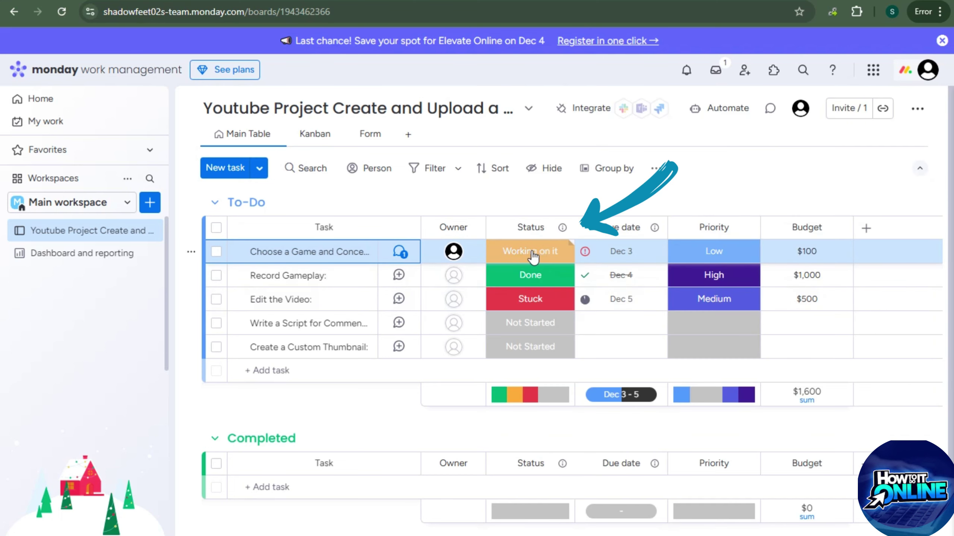
Set Record Gameplay to Working on it, keeping the first task Working on it and Edit the Video Stuck
left_click(561, 234)
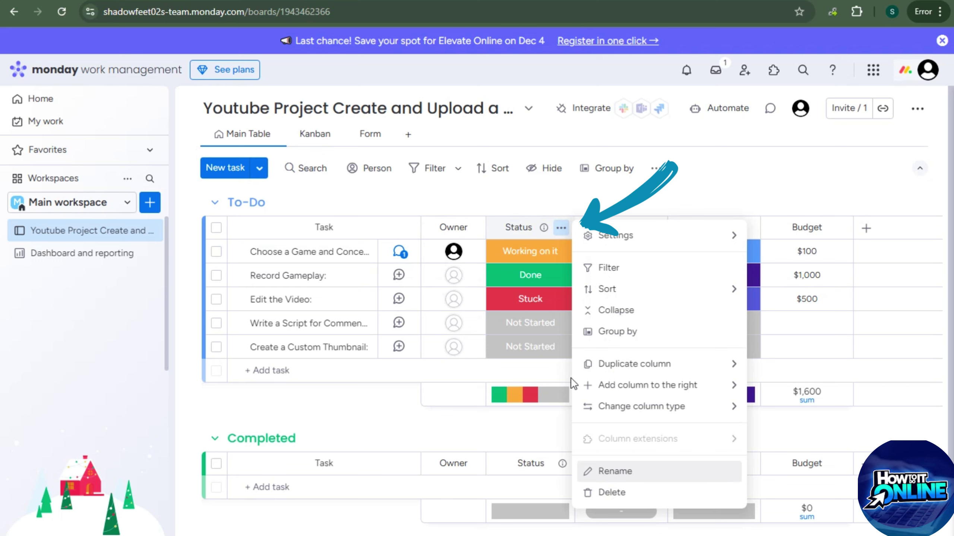
left_click(523, 251)
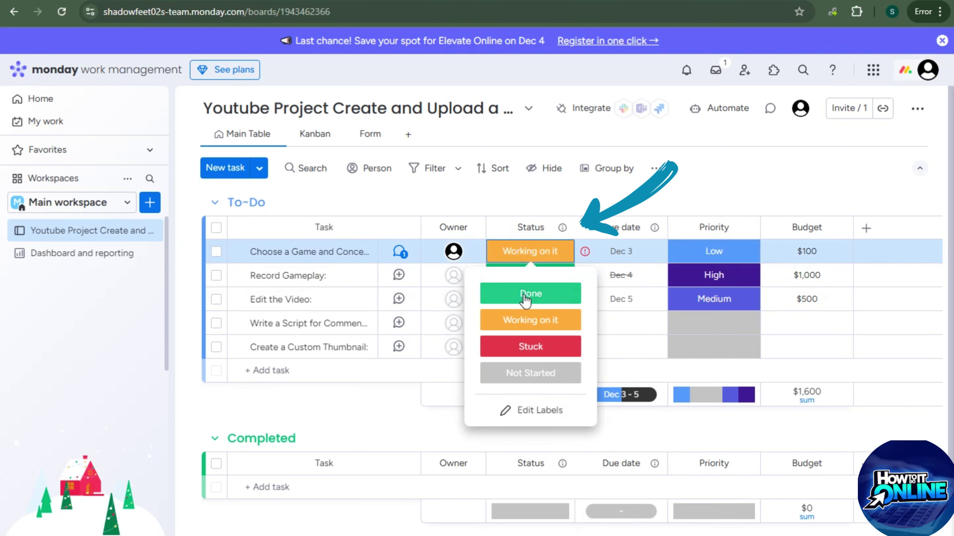
left_click(529, 320)
left_click(531, 275)
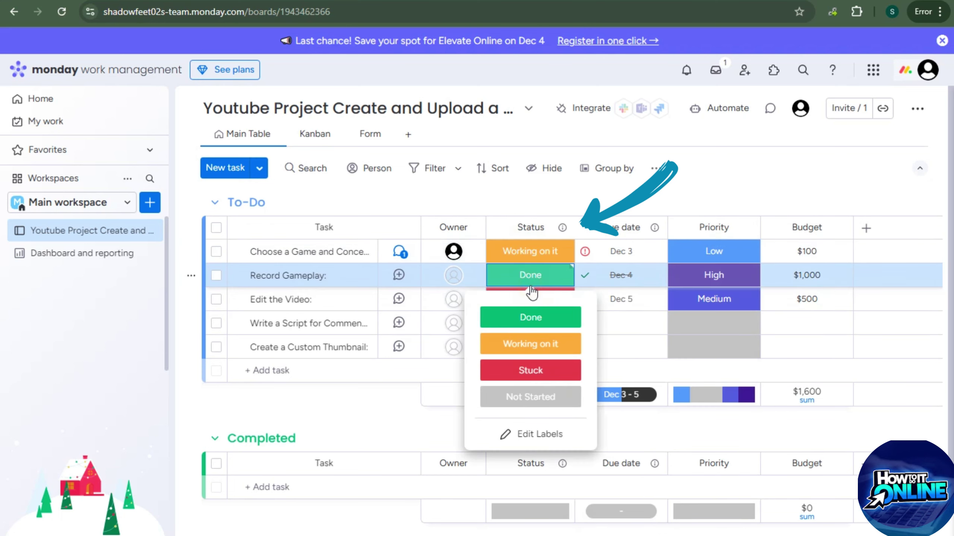
left_click(534, 342)
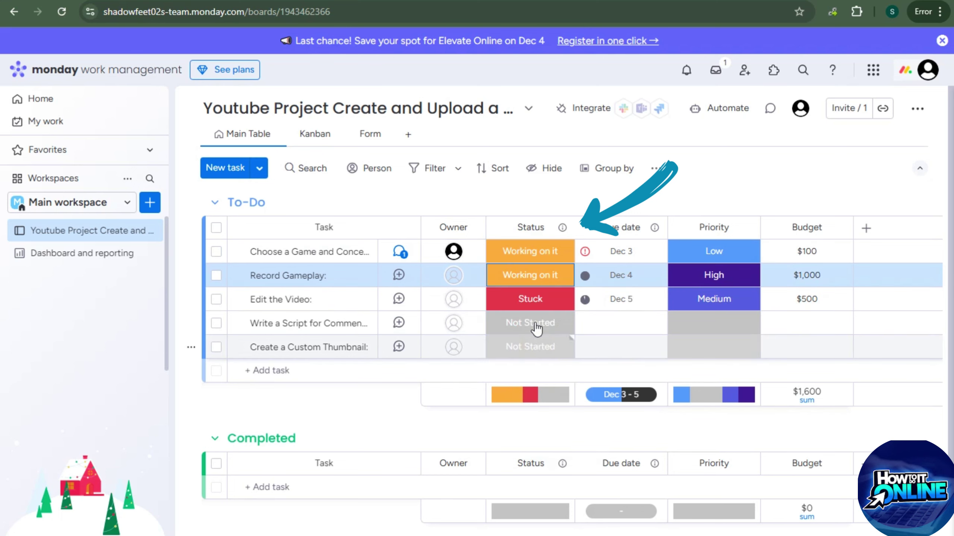
left_click(535, 303)
left_click(535, 401)
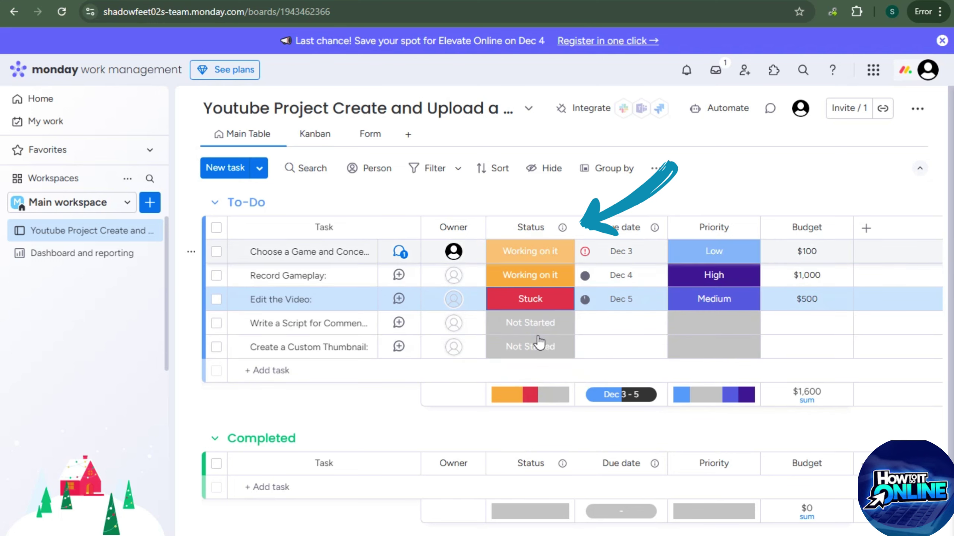
Add a new pink 'Can't Do' label to the status choices
left_click(537, 324)
left_click(535, 483)
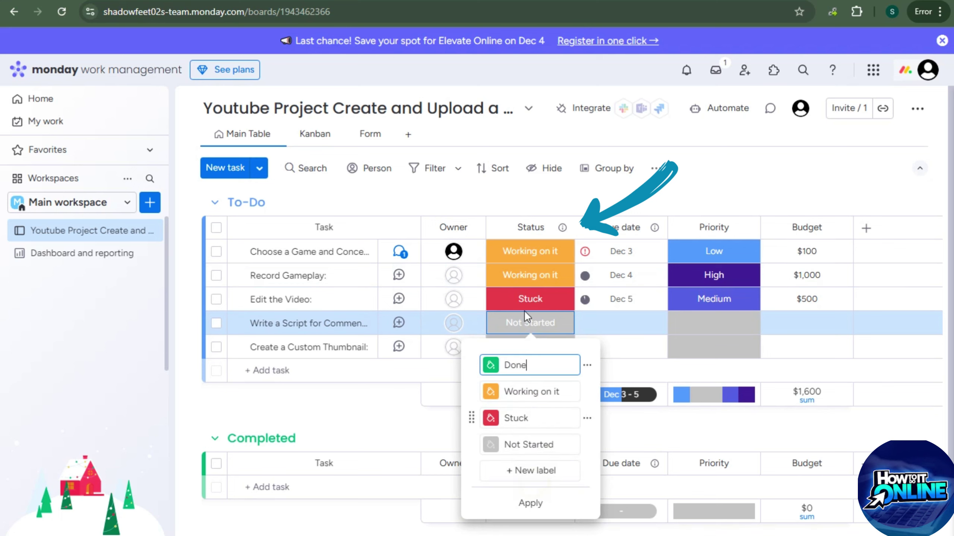
left_click(537, 365)
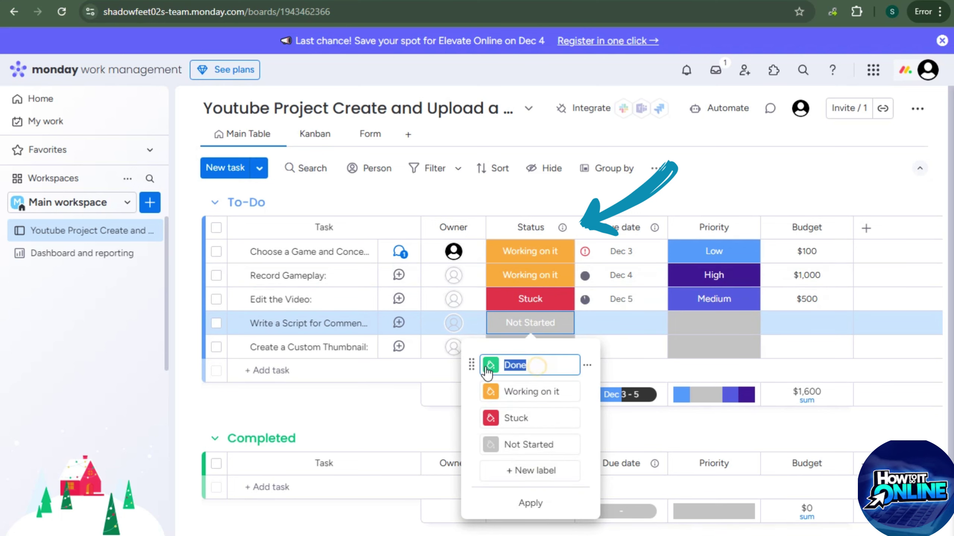
left_click(535, 471)
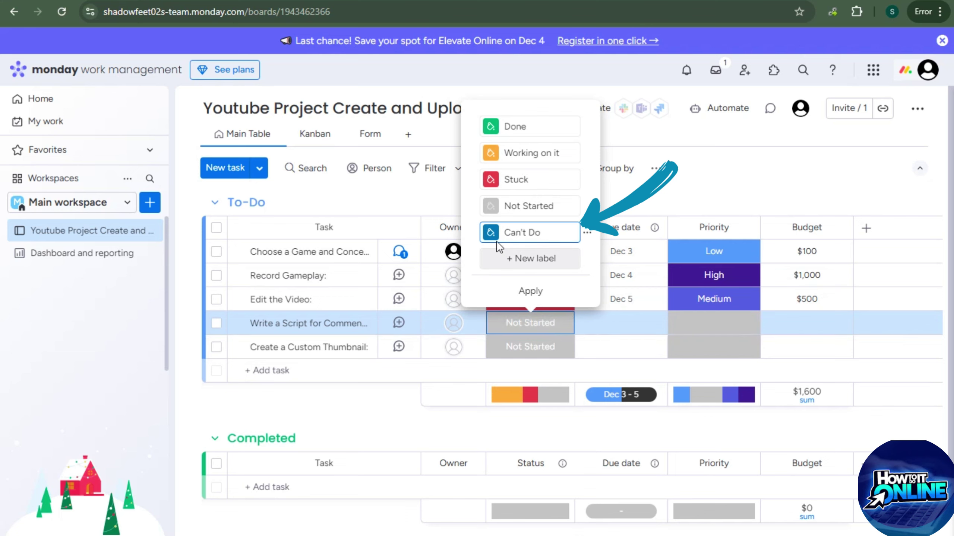
left_click(491, 232)
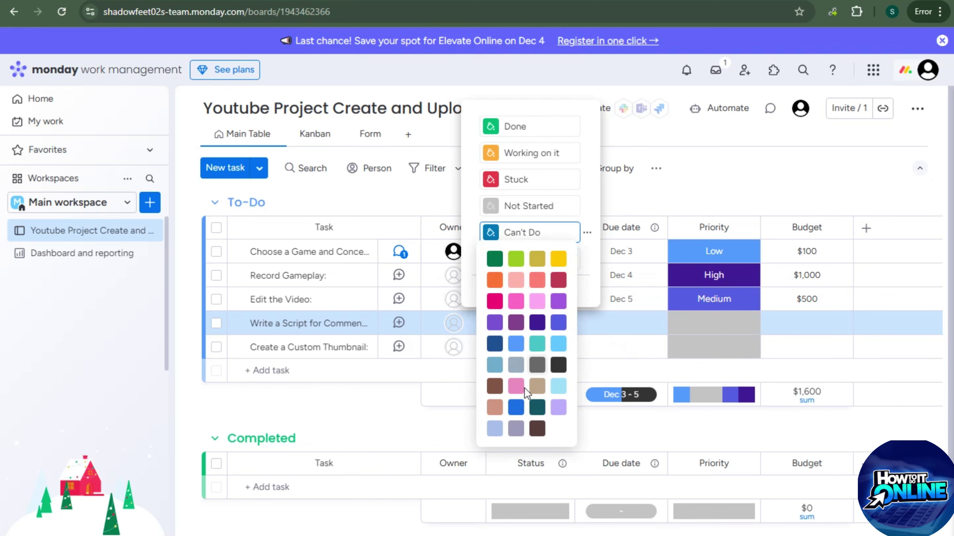
left_click(516, 387)
left_click(532, 292)
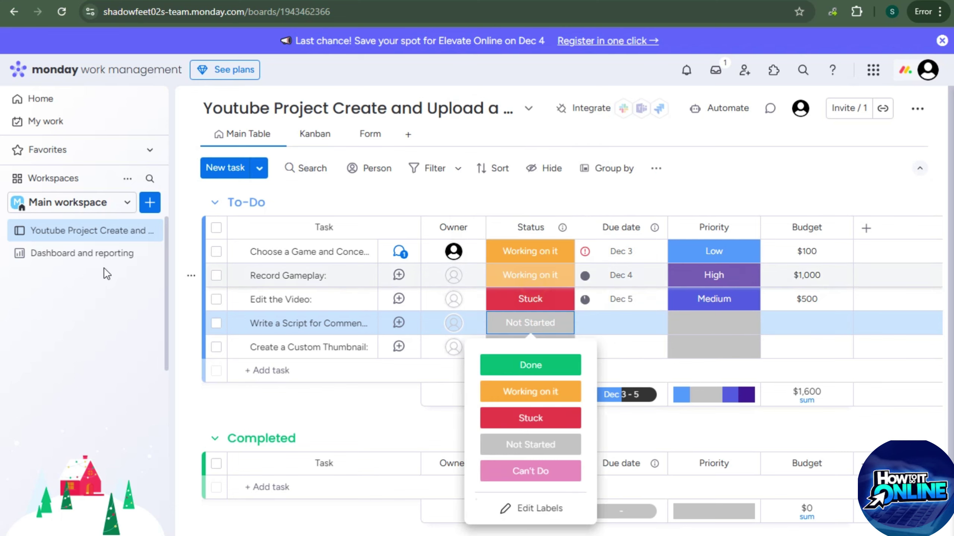
Mark the script and thumbnail tasks as Can't Do
left_click(511, 323)
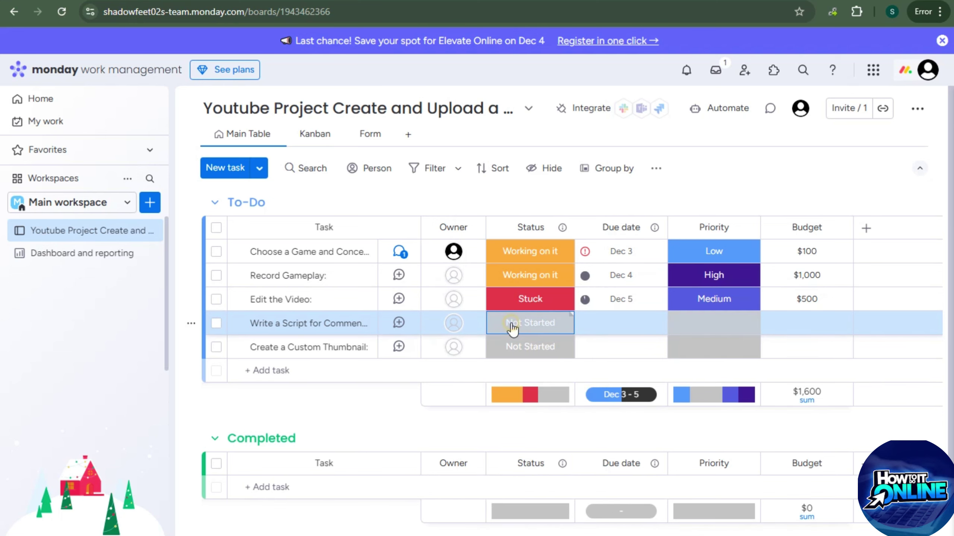
left_click(511, 329)
left_click(530, 471)
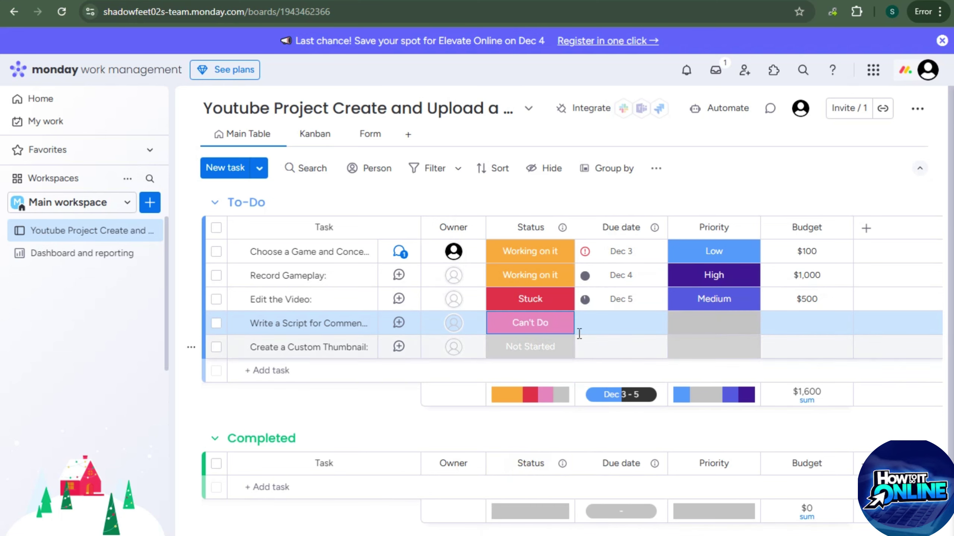
left_click(535, 353)
left_click(538, 279)
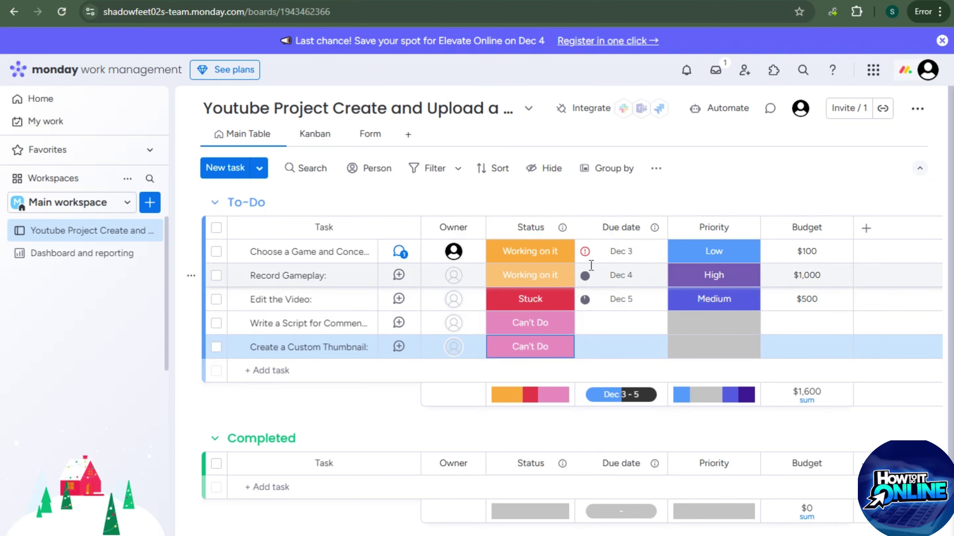
Replace Dec 3 and set due dates: first task Dec 22, Record Gameplay Dec 18, Edit the Video Dec 20, script Dec 28, thumbnail Dec 20
left_click(653, 253)
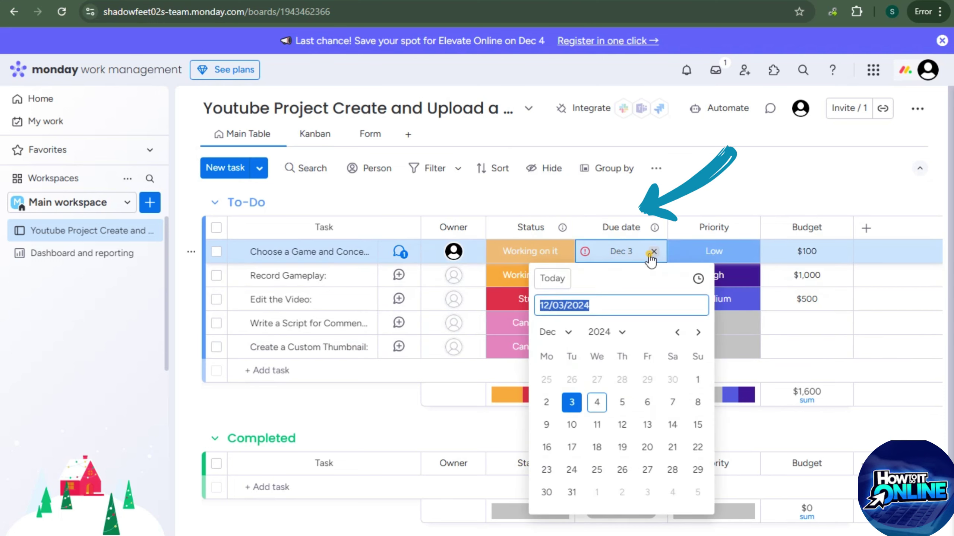
left_click(633, 256)
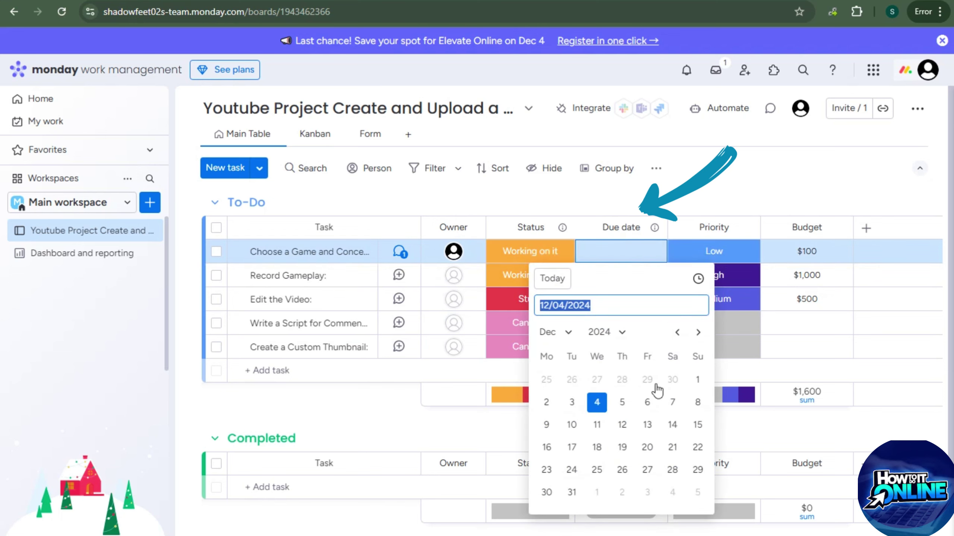
left_click(697, 447)
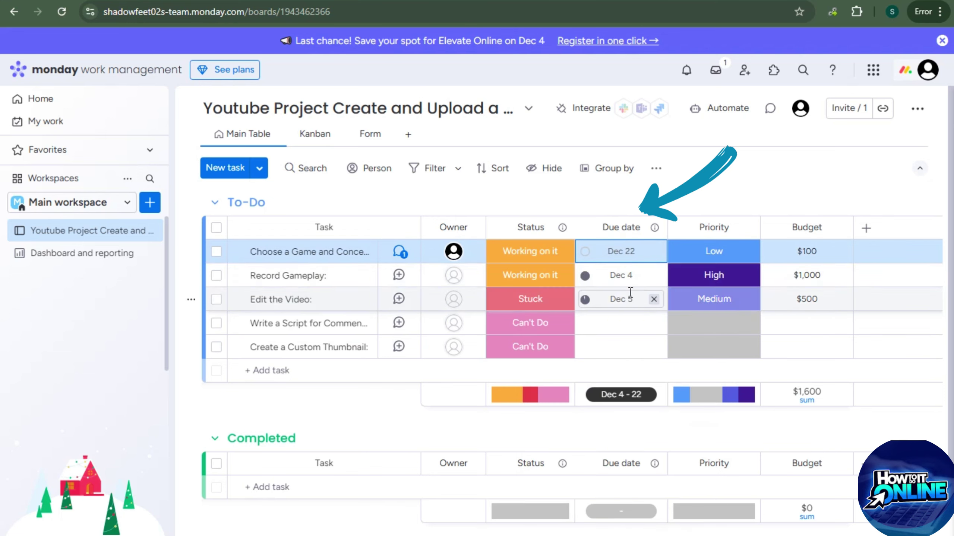
left_click(624, 278)
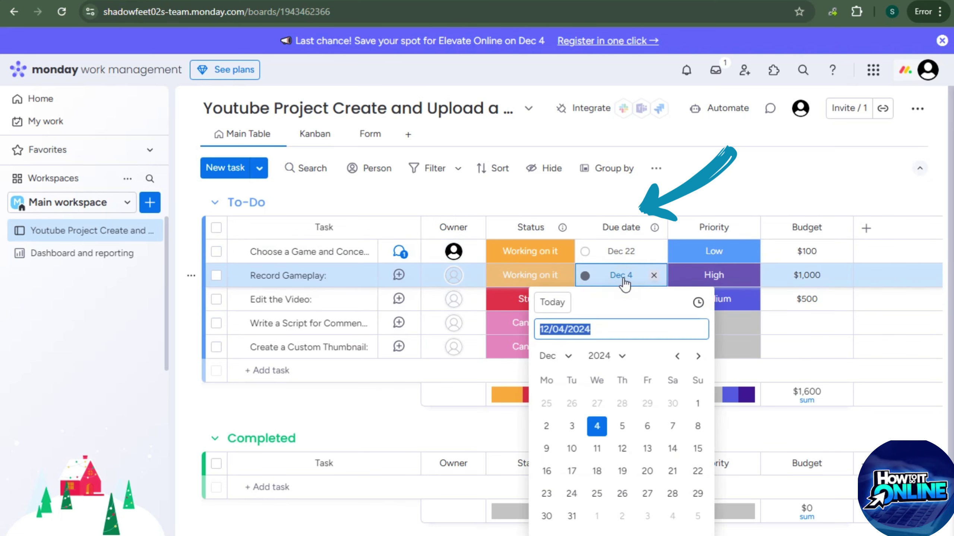
left_click(597, 472)
left_click(624, 300)
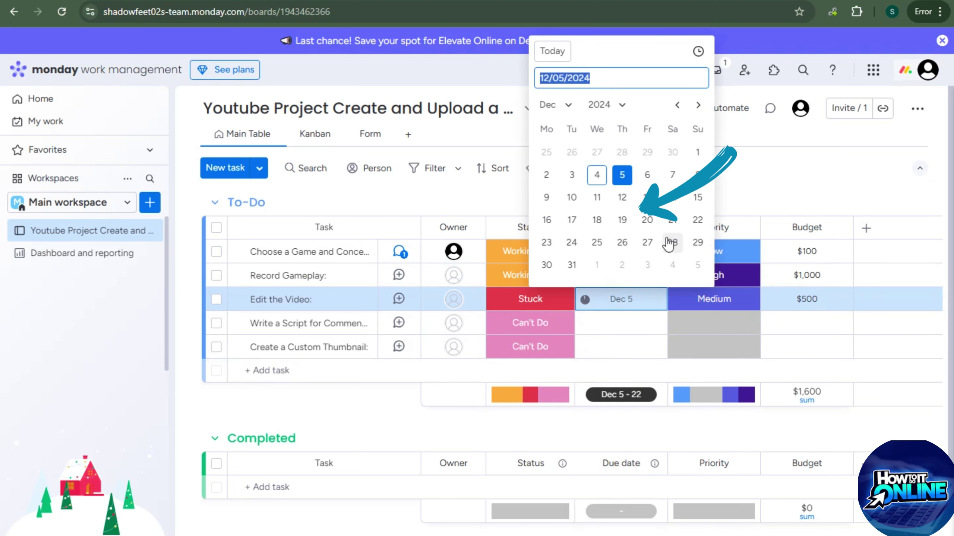
left_click(647, 220)
left_click(612, 324)
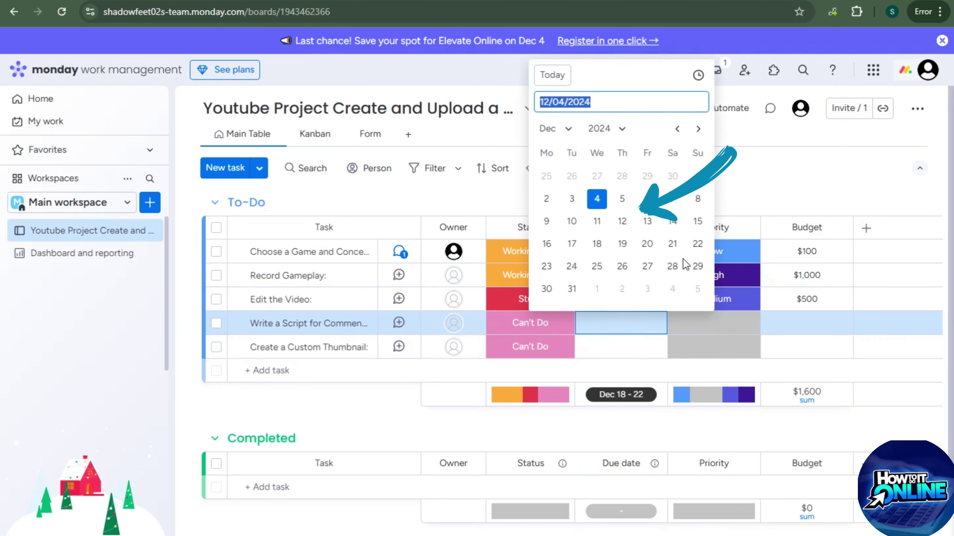
left_click(672, 266)
left_click(615, 347)
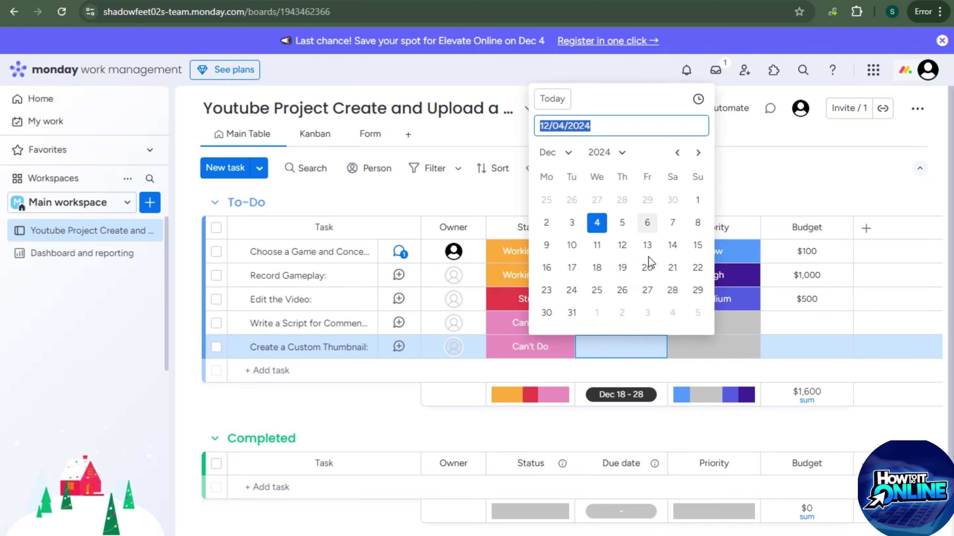
left_click(647, 267)
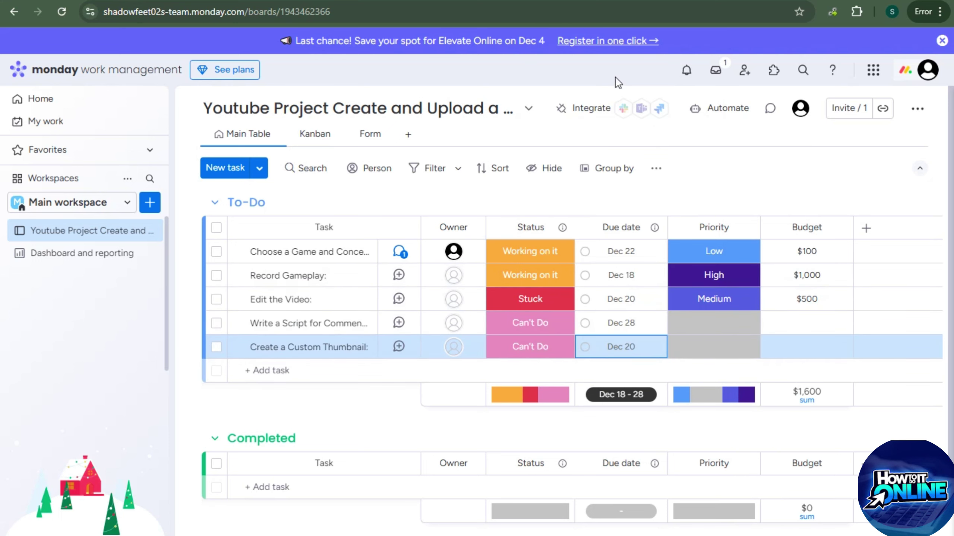
Give the first task and Record Gameplay High priority, and Edit the Video Low
left_click(712, 252)
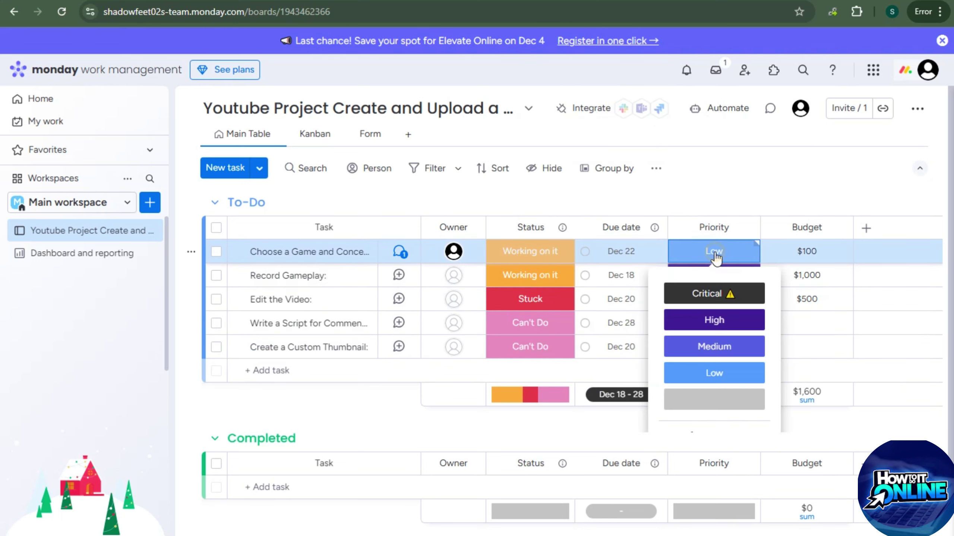
left_click(721, 319)
left_click(725, 274)
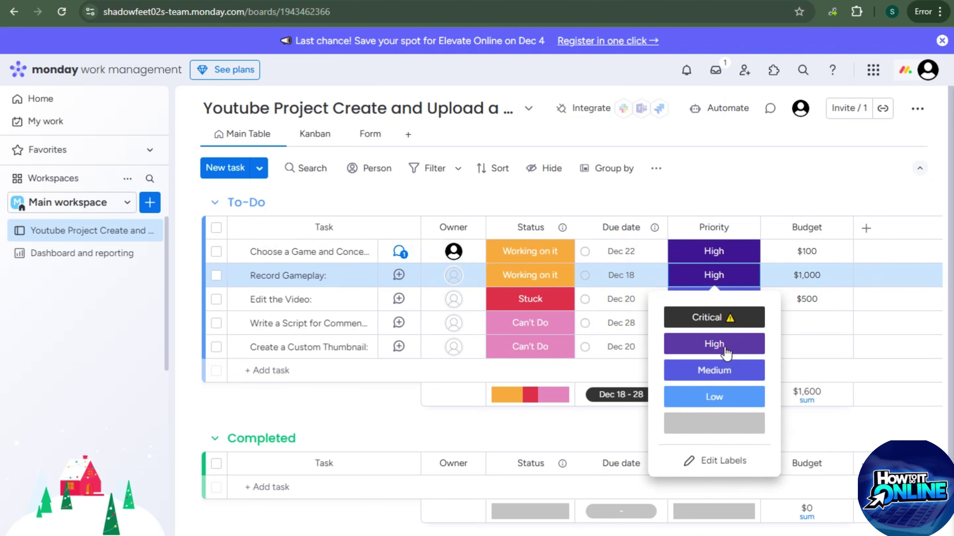
left_click(725, 344)
left_click(728, 284)
left_click(722, 300)
left_click(722, 300)
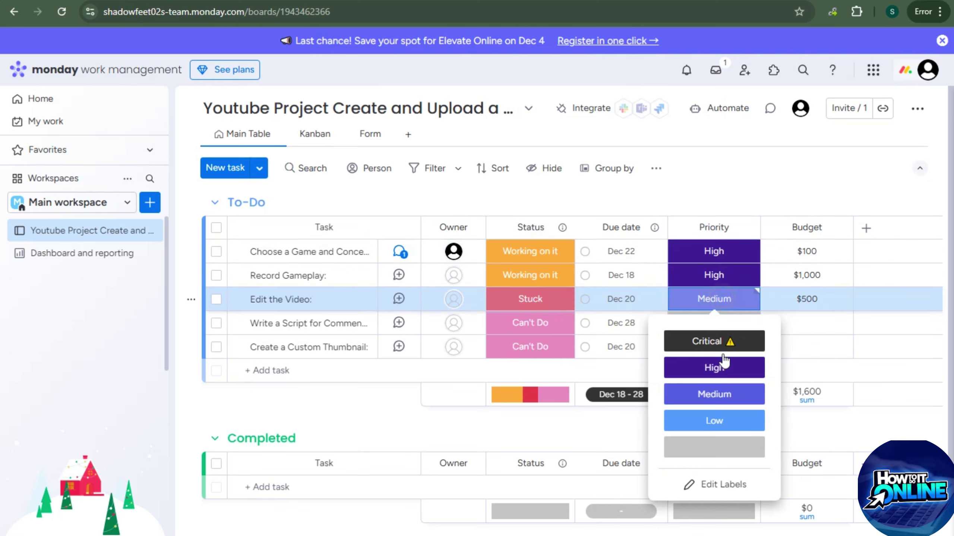
left_click(724, 419)
Add a new red 'Urgent' priority label
left_click(725, 330)
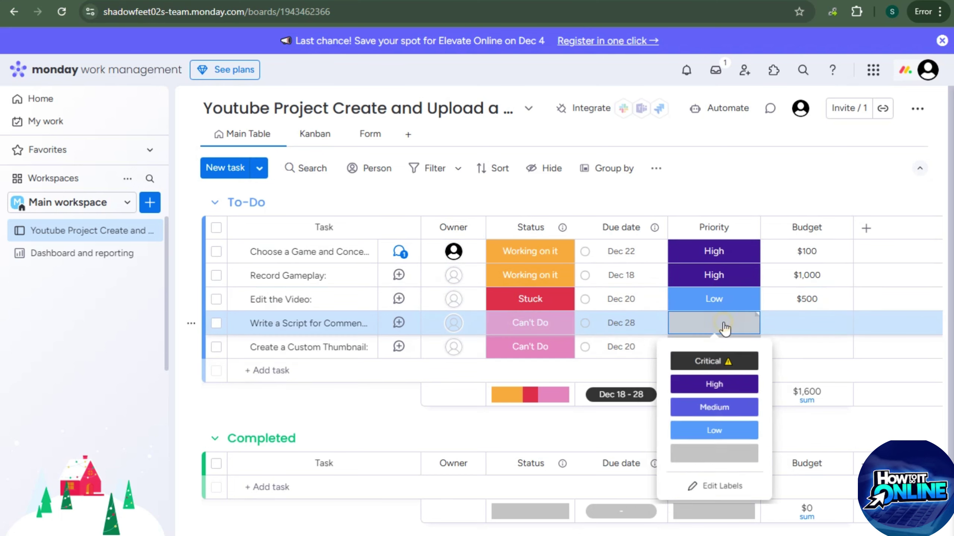
left_click(728, 507)
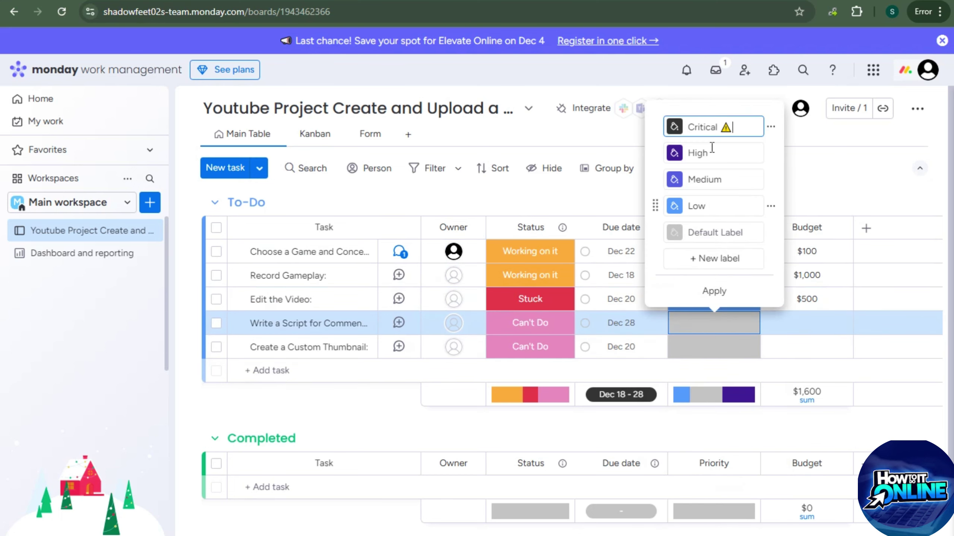
left_click(718, 259)
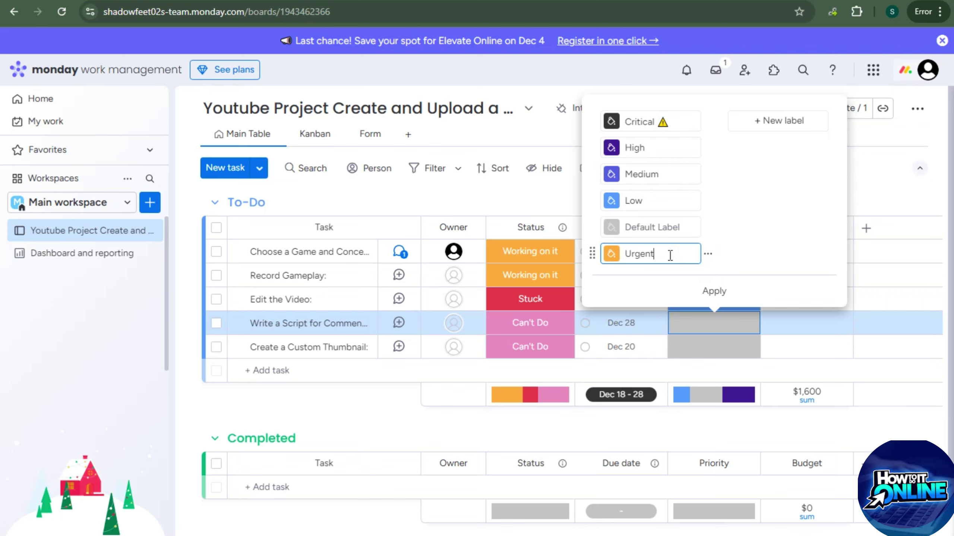
left_click(612, 254)
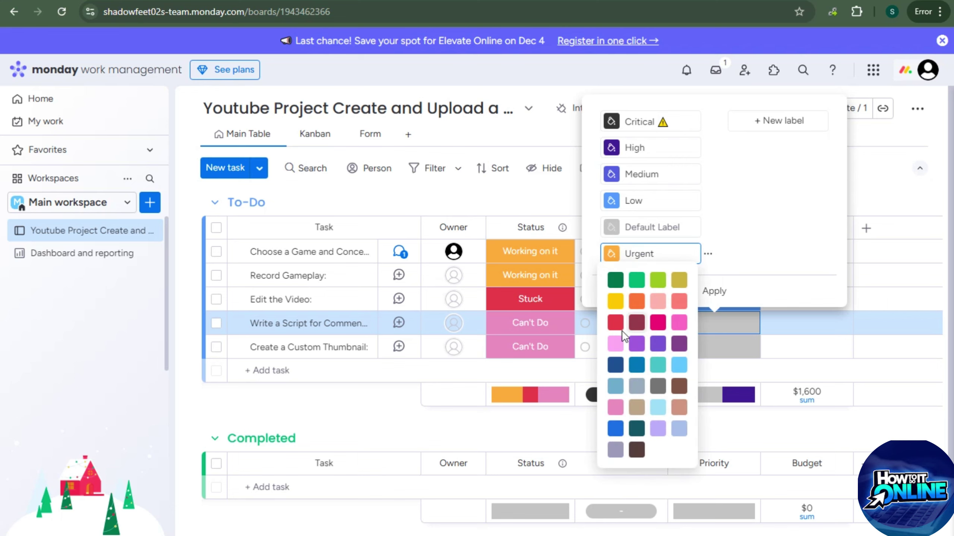
left_click(637, 322)
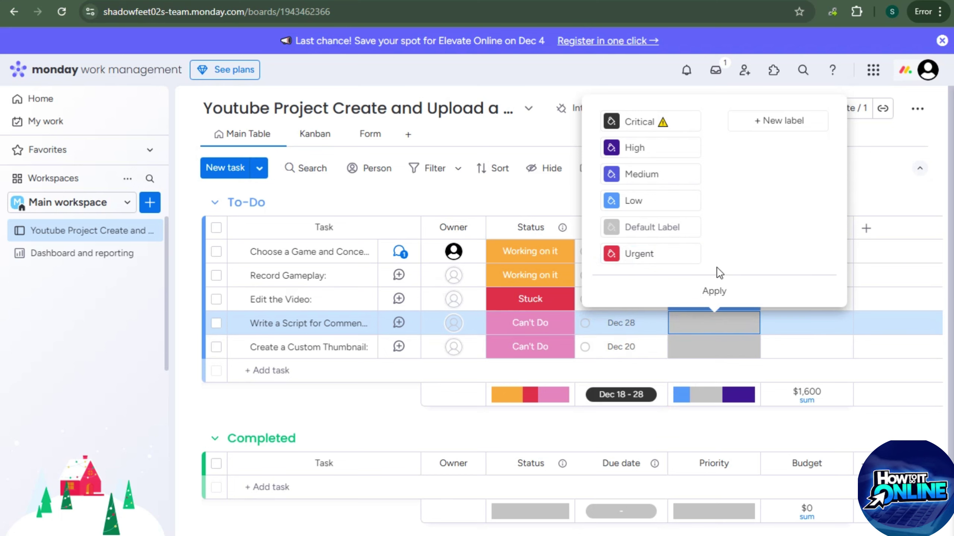
left_click(715, 291)
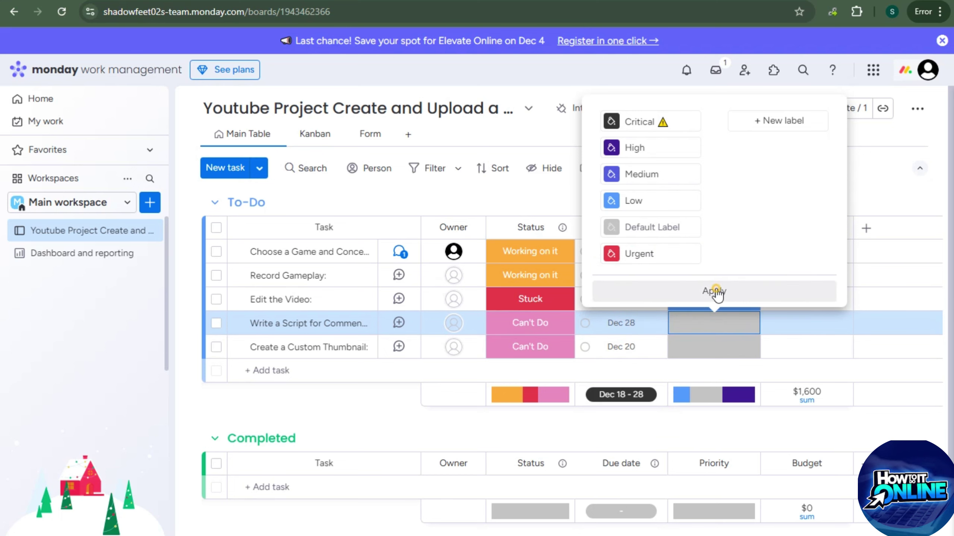
Mark the script-writing task and Create a Custom Thumbnail as Urgent priority
left_click(680, 83)
left_click(751, 253)
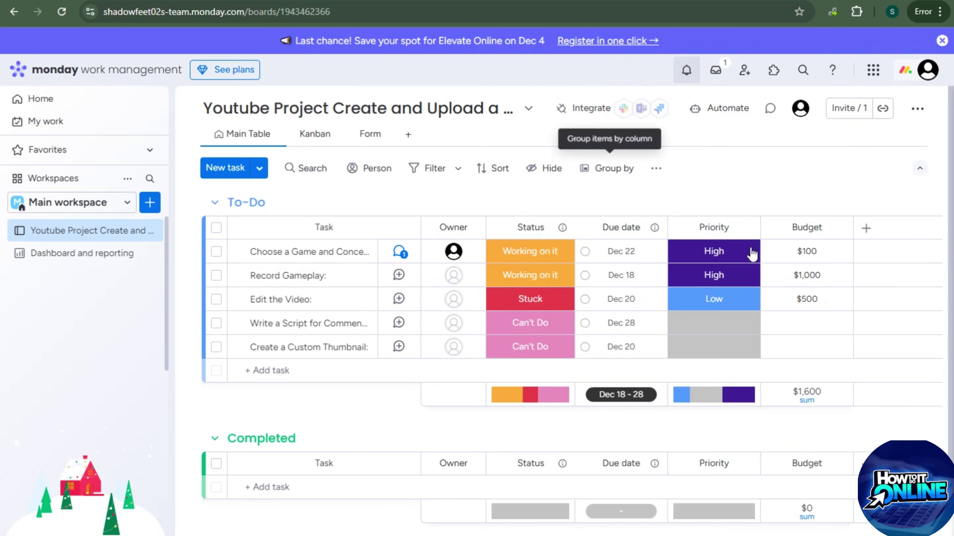
left_click(724, 327)
left_click(718, 263)
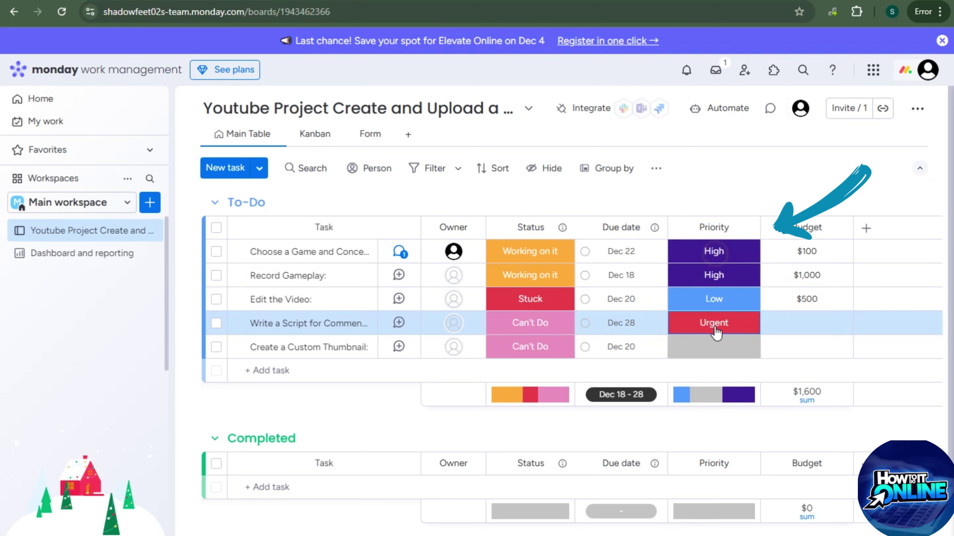
left_click(713, 348)
left_click(713, 275)
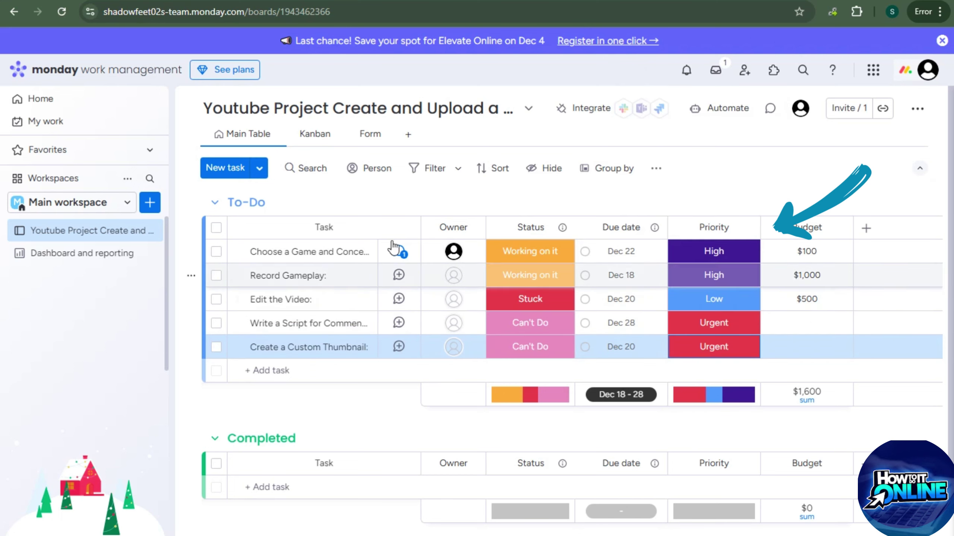
Overwrite the five task budgets with 50, 50, 100, 50 and 50, totalling $300
left_click(813, 251)
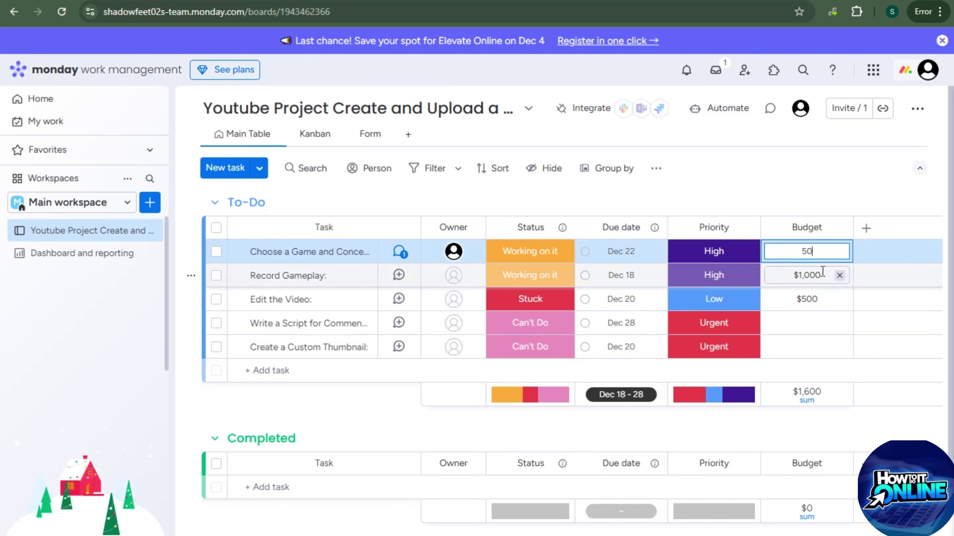
left_click(812, 280)
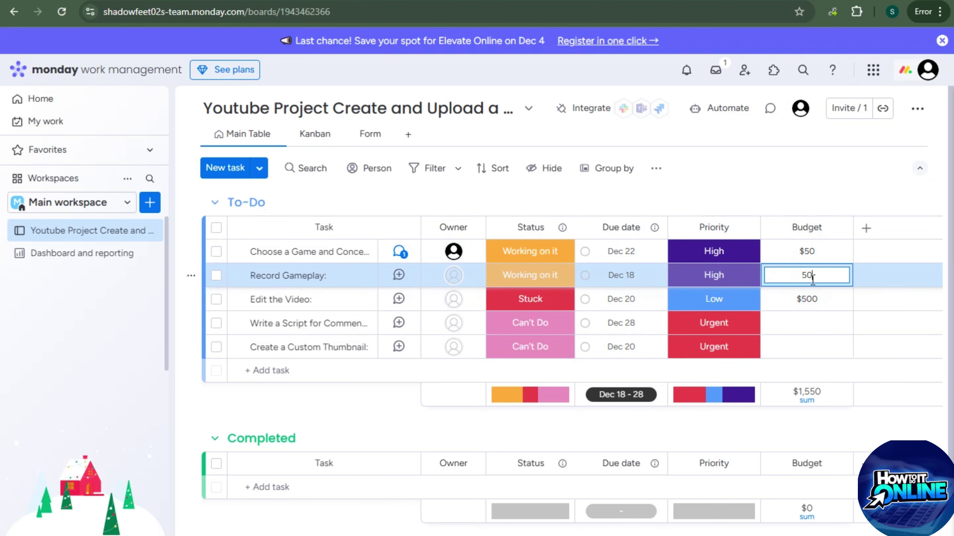
left_click(816, 293)
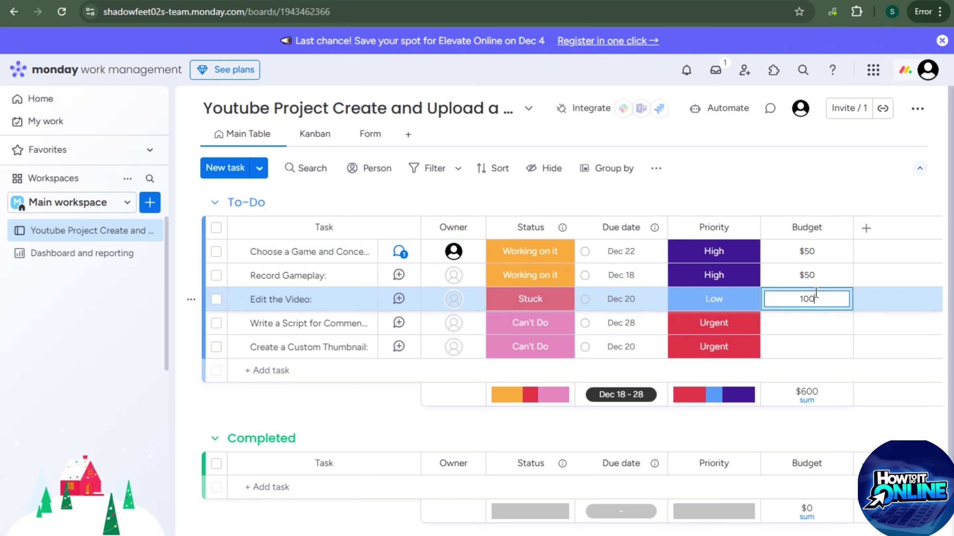
left_click(813, 322)
type("50")
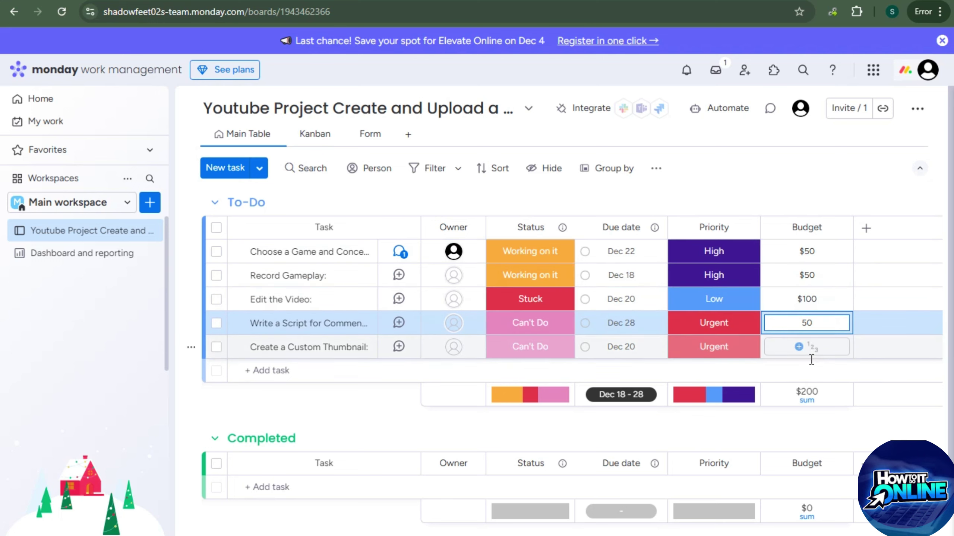
left_click(811, 348)
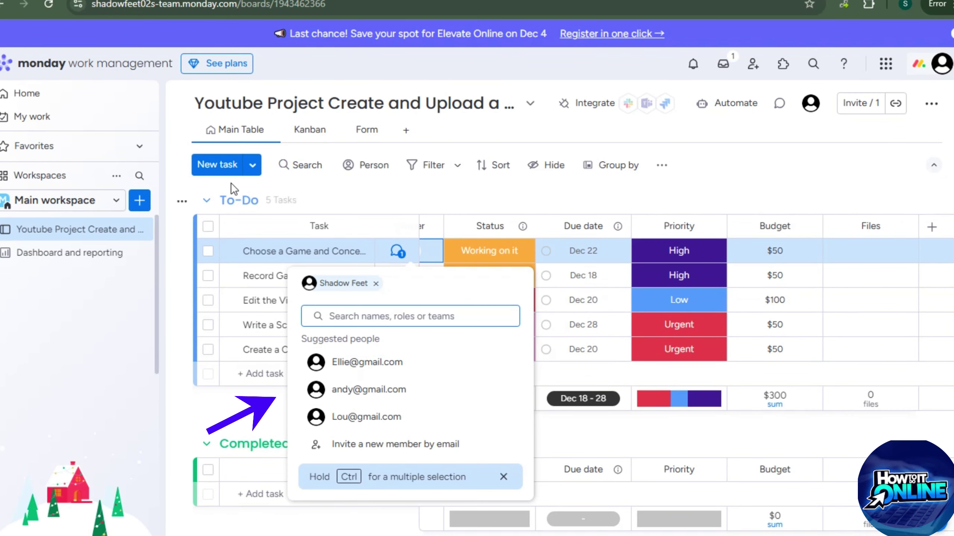
Add a second owner to the first task
left_click(182, 186)
left_click(482, 272)
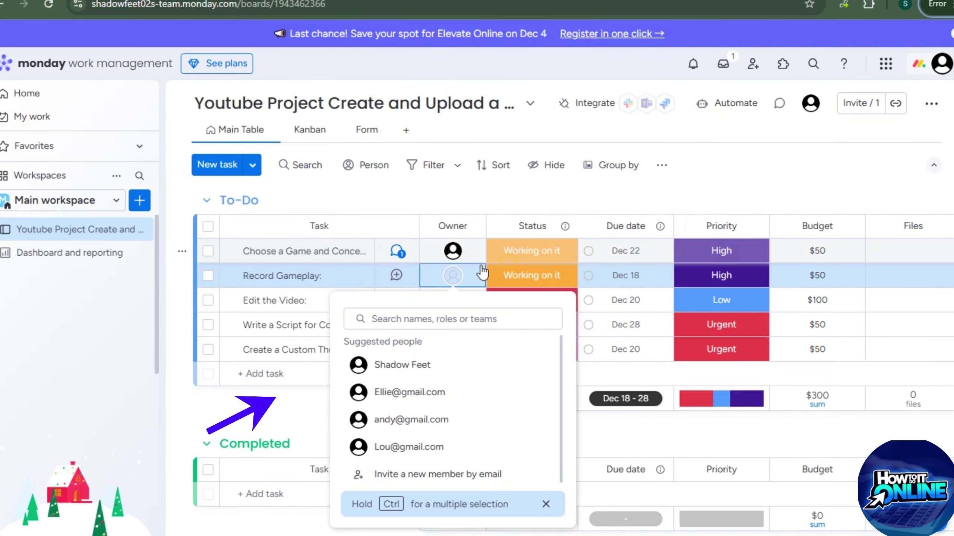
left_click(461, 259)
left_click(404, 362)
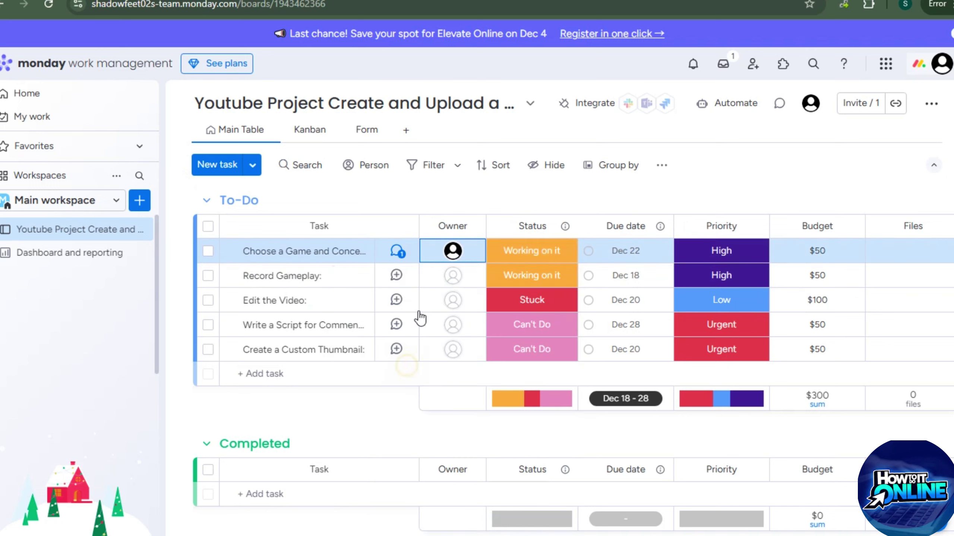
Assign an owner each to Record Gameplay, Edit the Video, the script task and Create a Custom Thumbnail
left_click(455, 277)
left_click(424, 421)
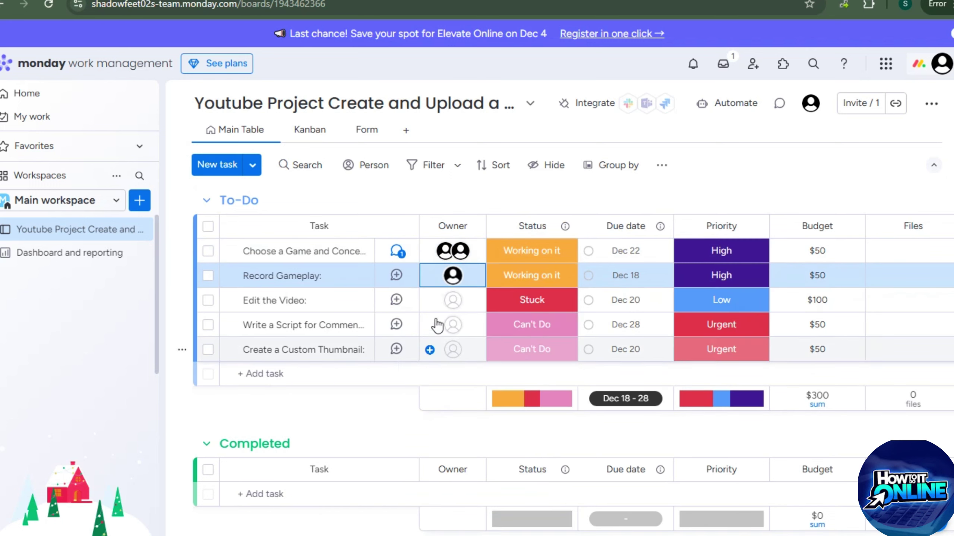
left_click(448, 302)
left_click(440, 205)
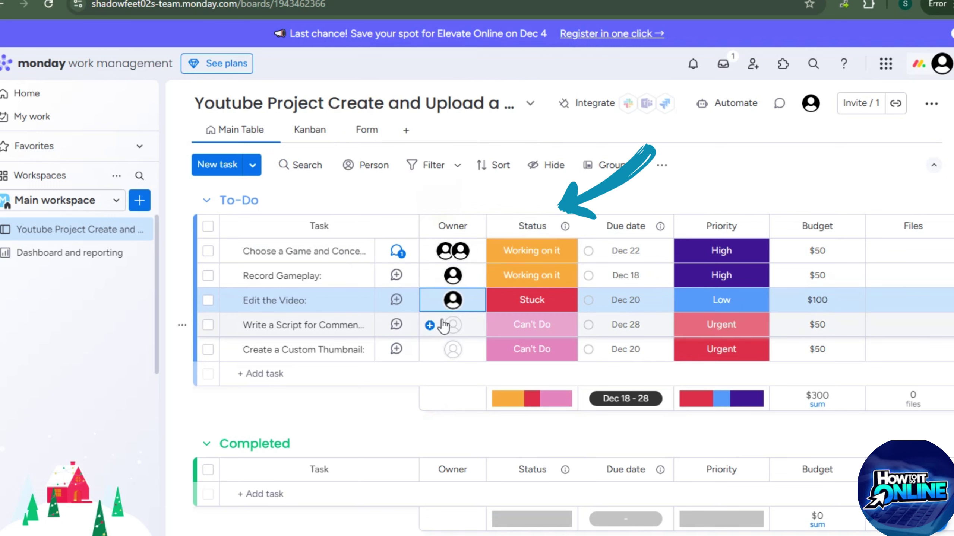
left_click(443, 325)
left_click(396, 144)
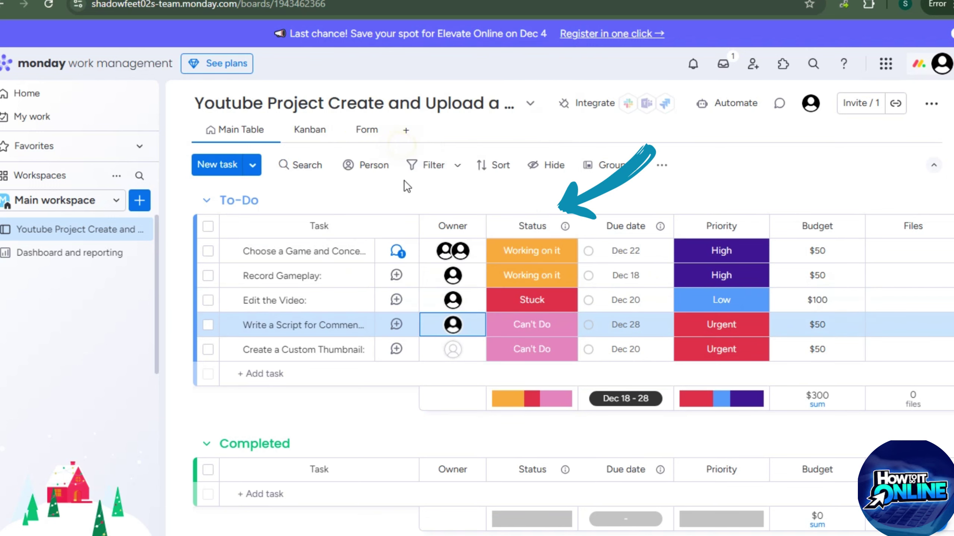
left_click(455, 350)
left_click(437, 199)
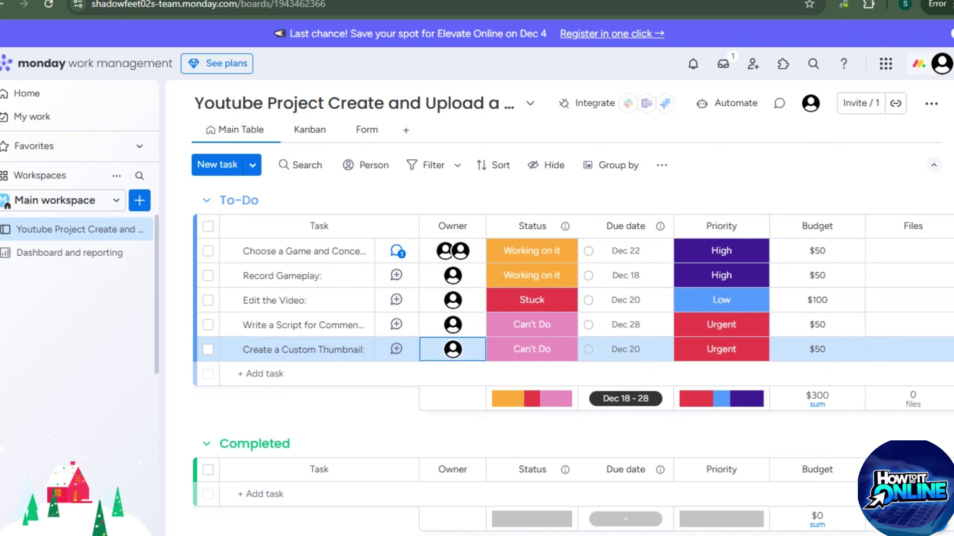
left_click(935, 106)
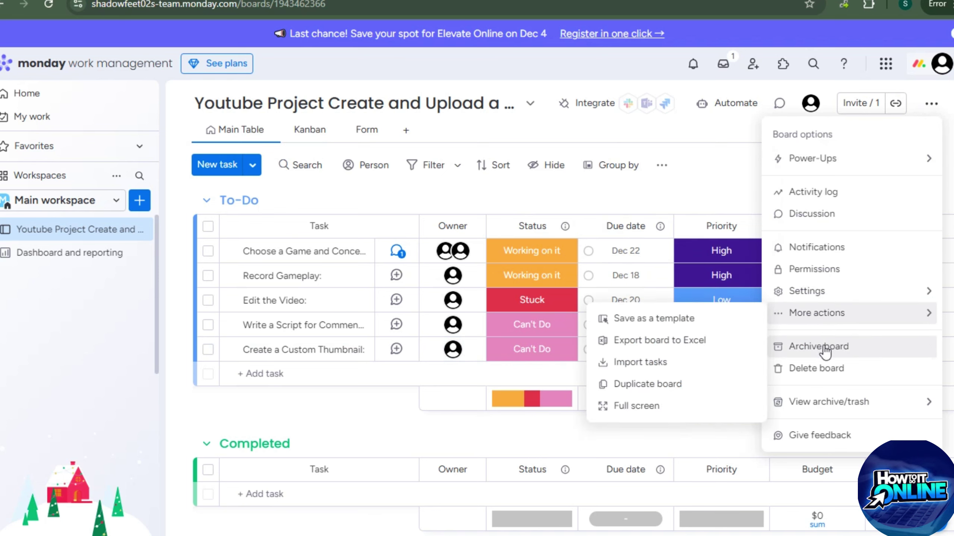
Look over the board's More actions and View archive/trash options, then close the menu unchanged
mouse_move(827, 402)
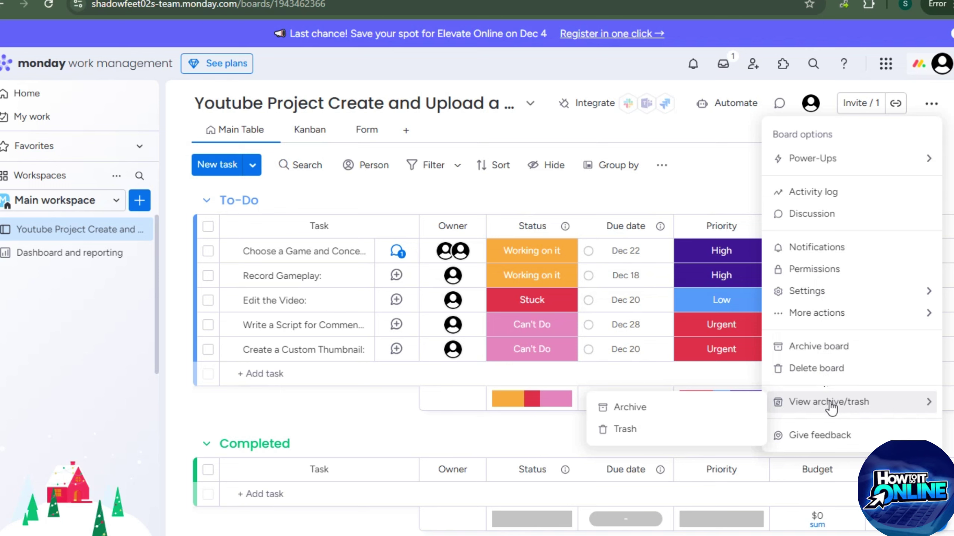
left_click(593, 61)
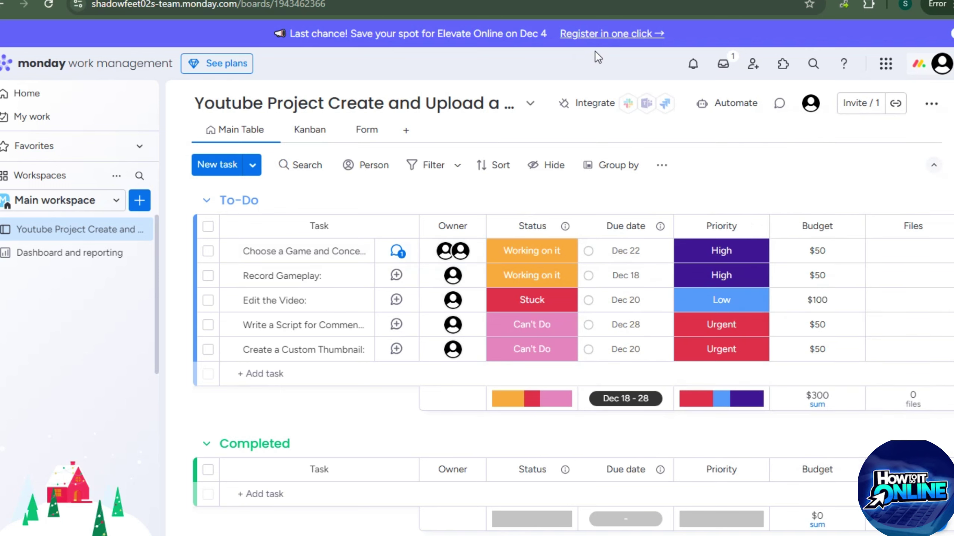